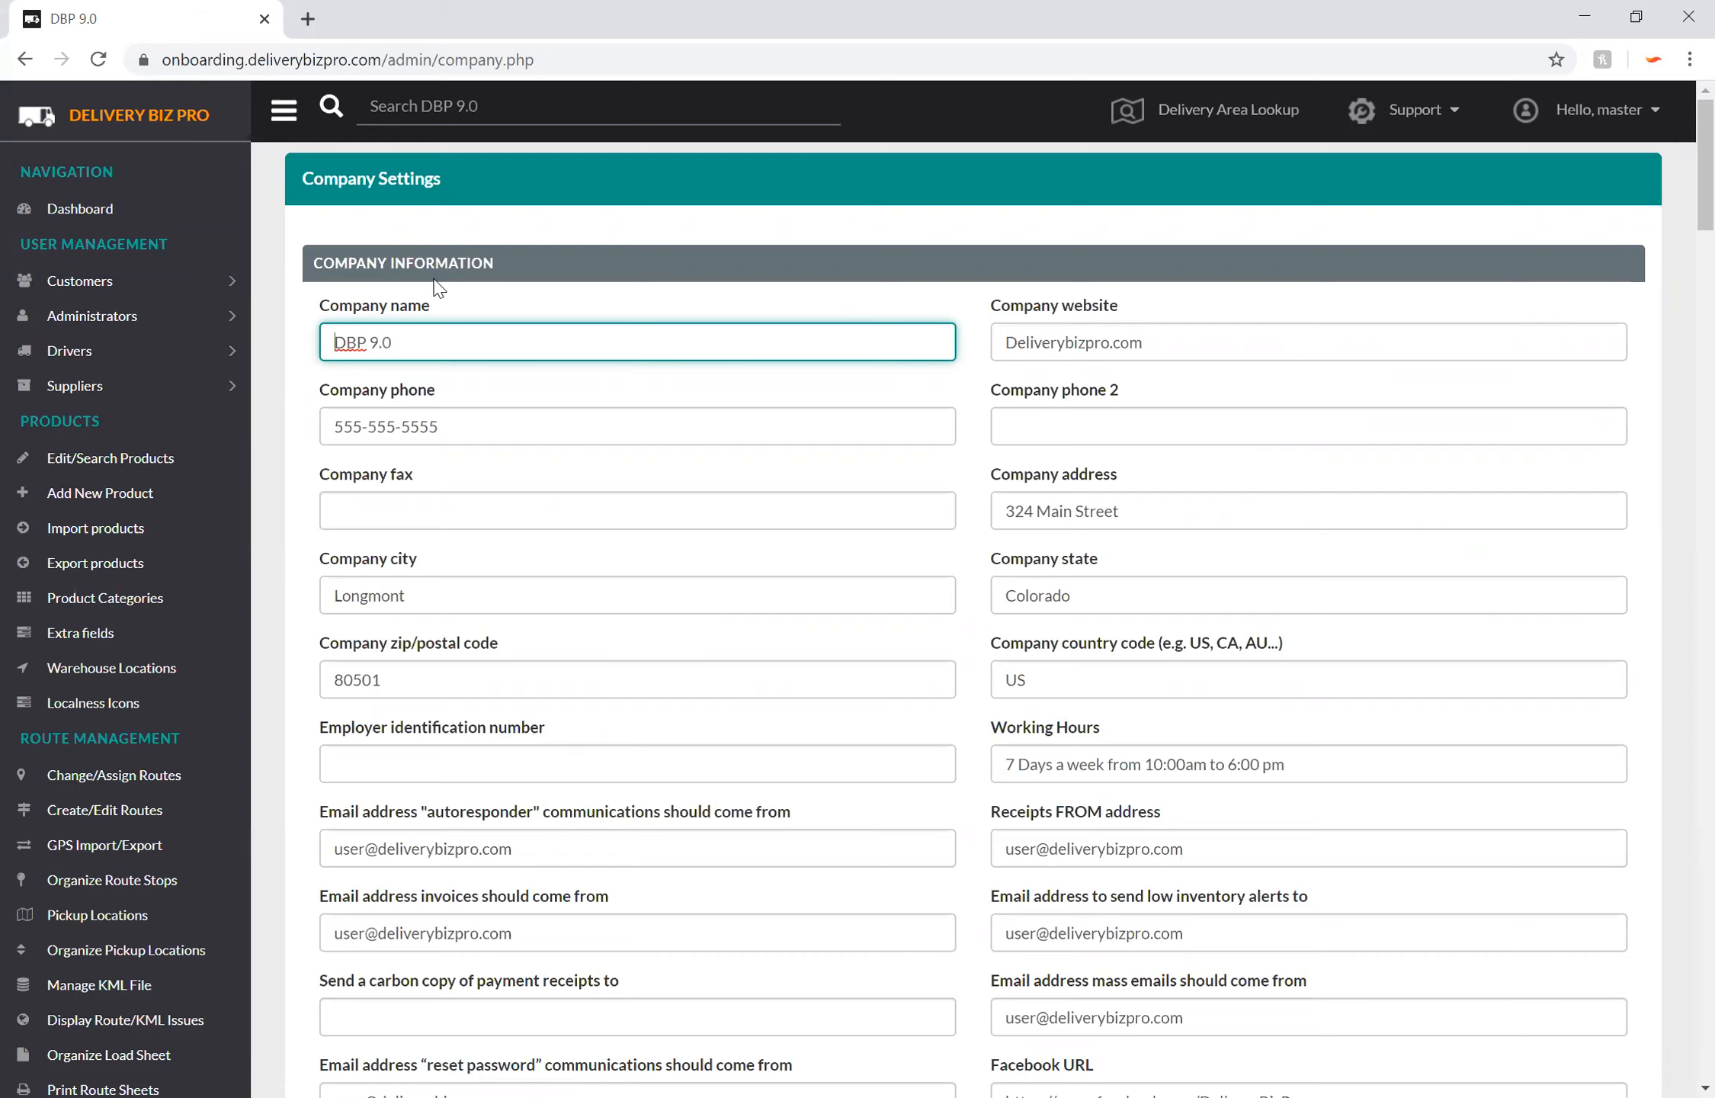
Step: Review the Company Information fields, including contact details, notification e-mail addresses and social media URLs
scroll(294, 314, down, 1)
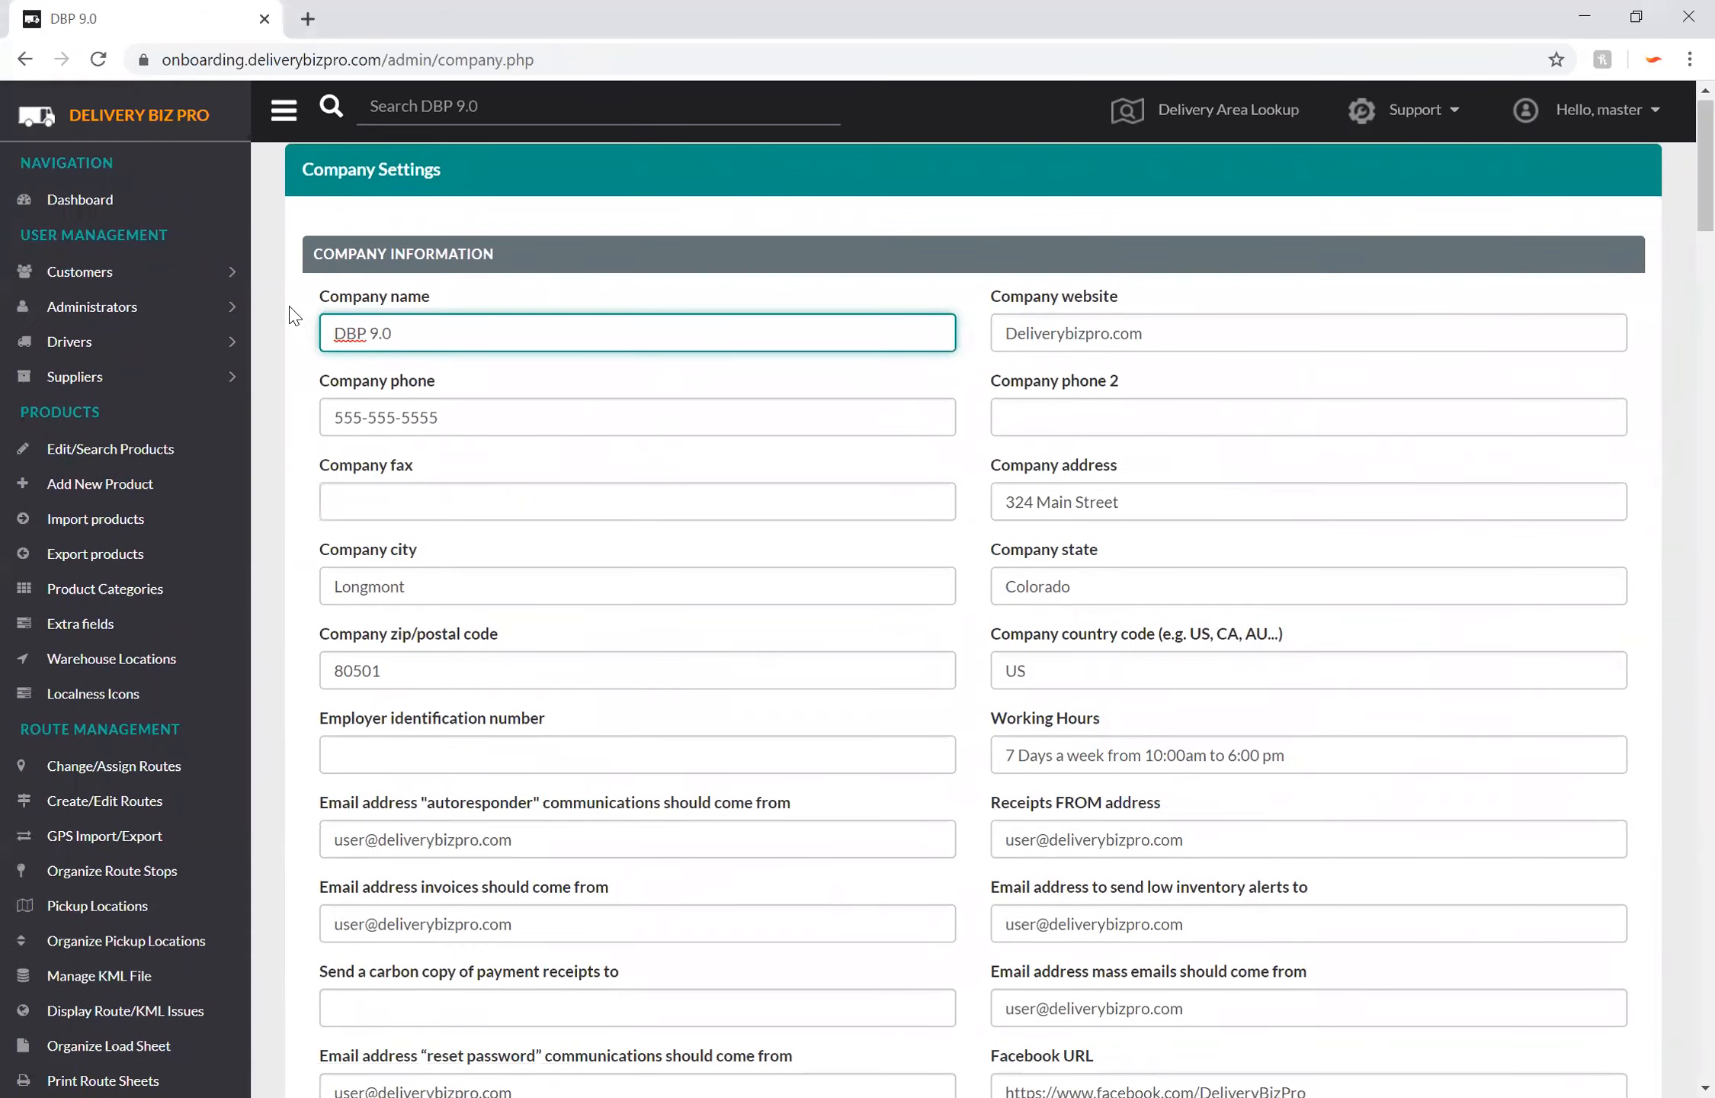
scroll(293, 315, down, 1)
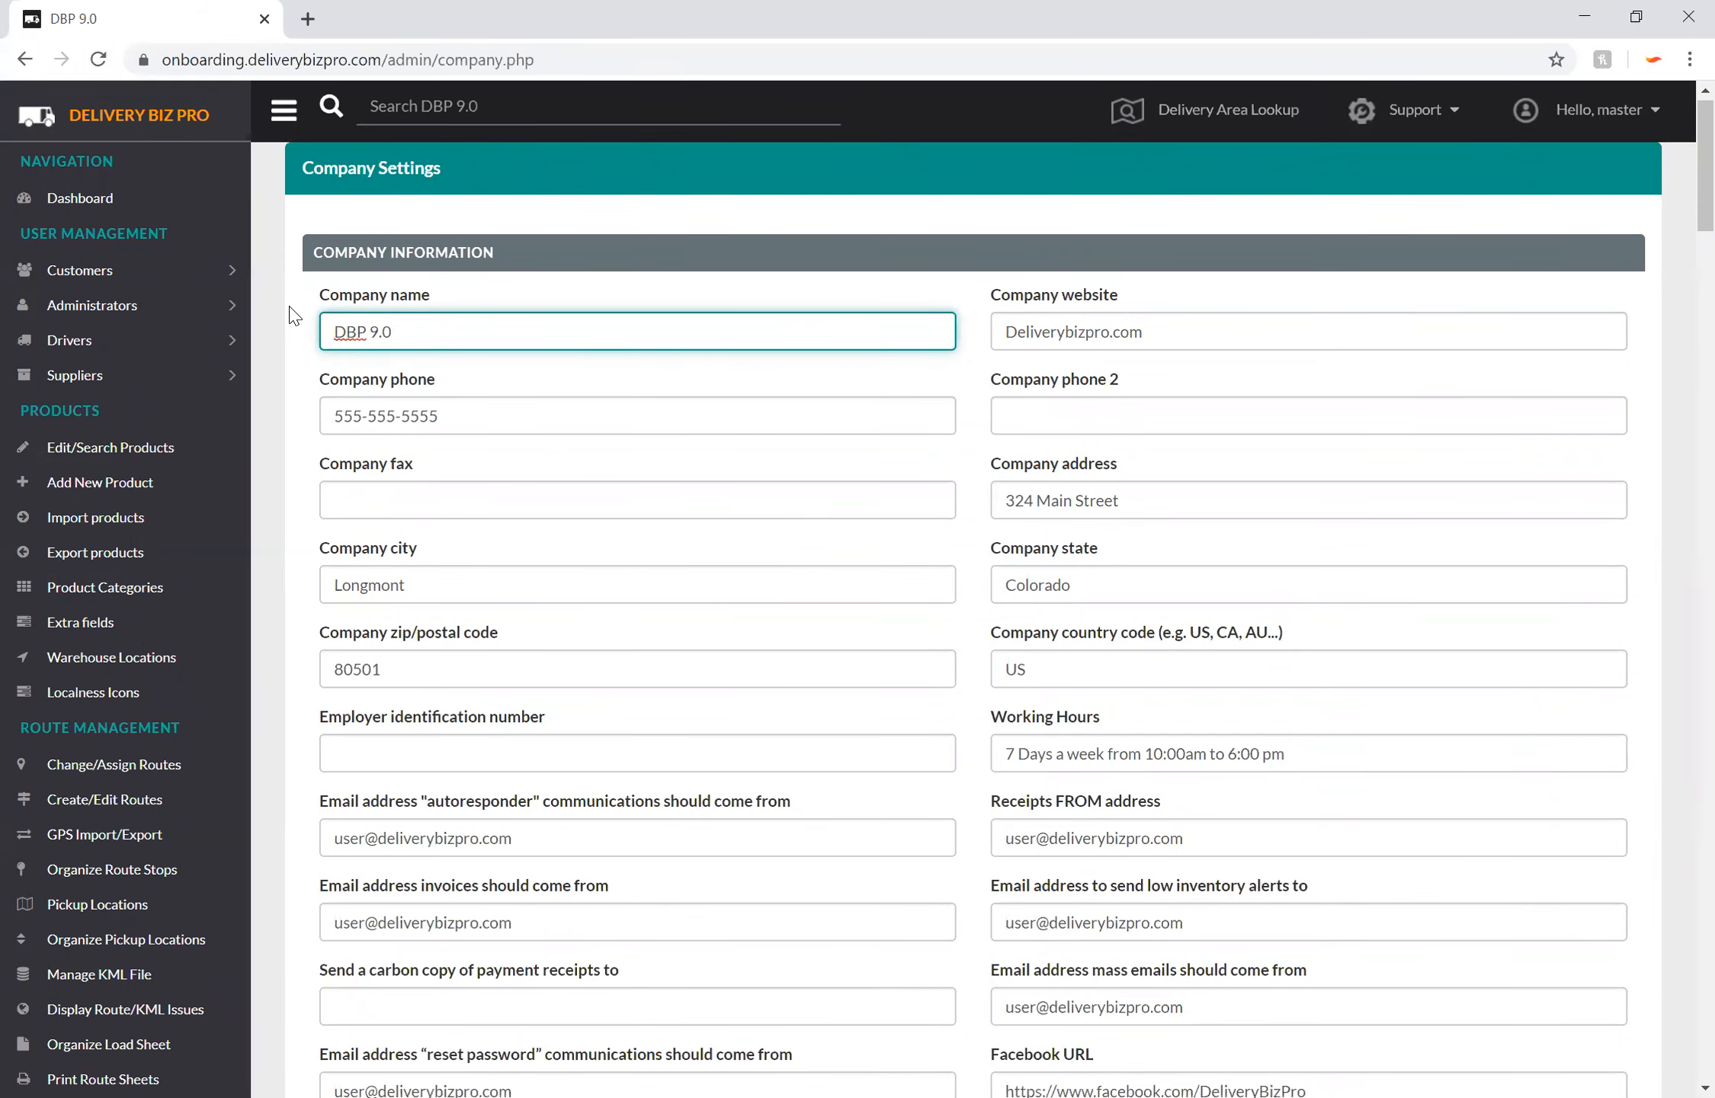
scroll(295, 316, down, 1)
scroll(295, 314, down, 1)
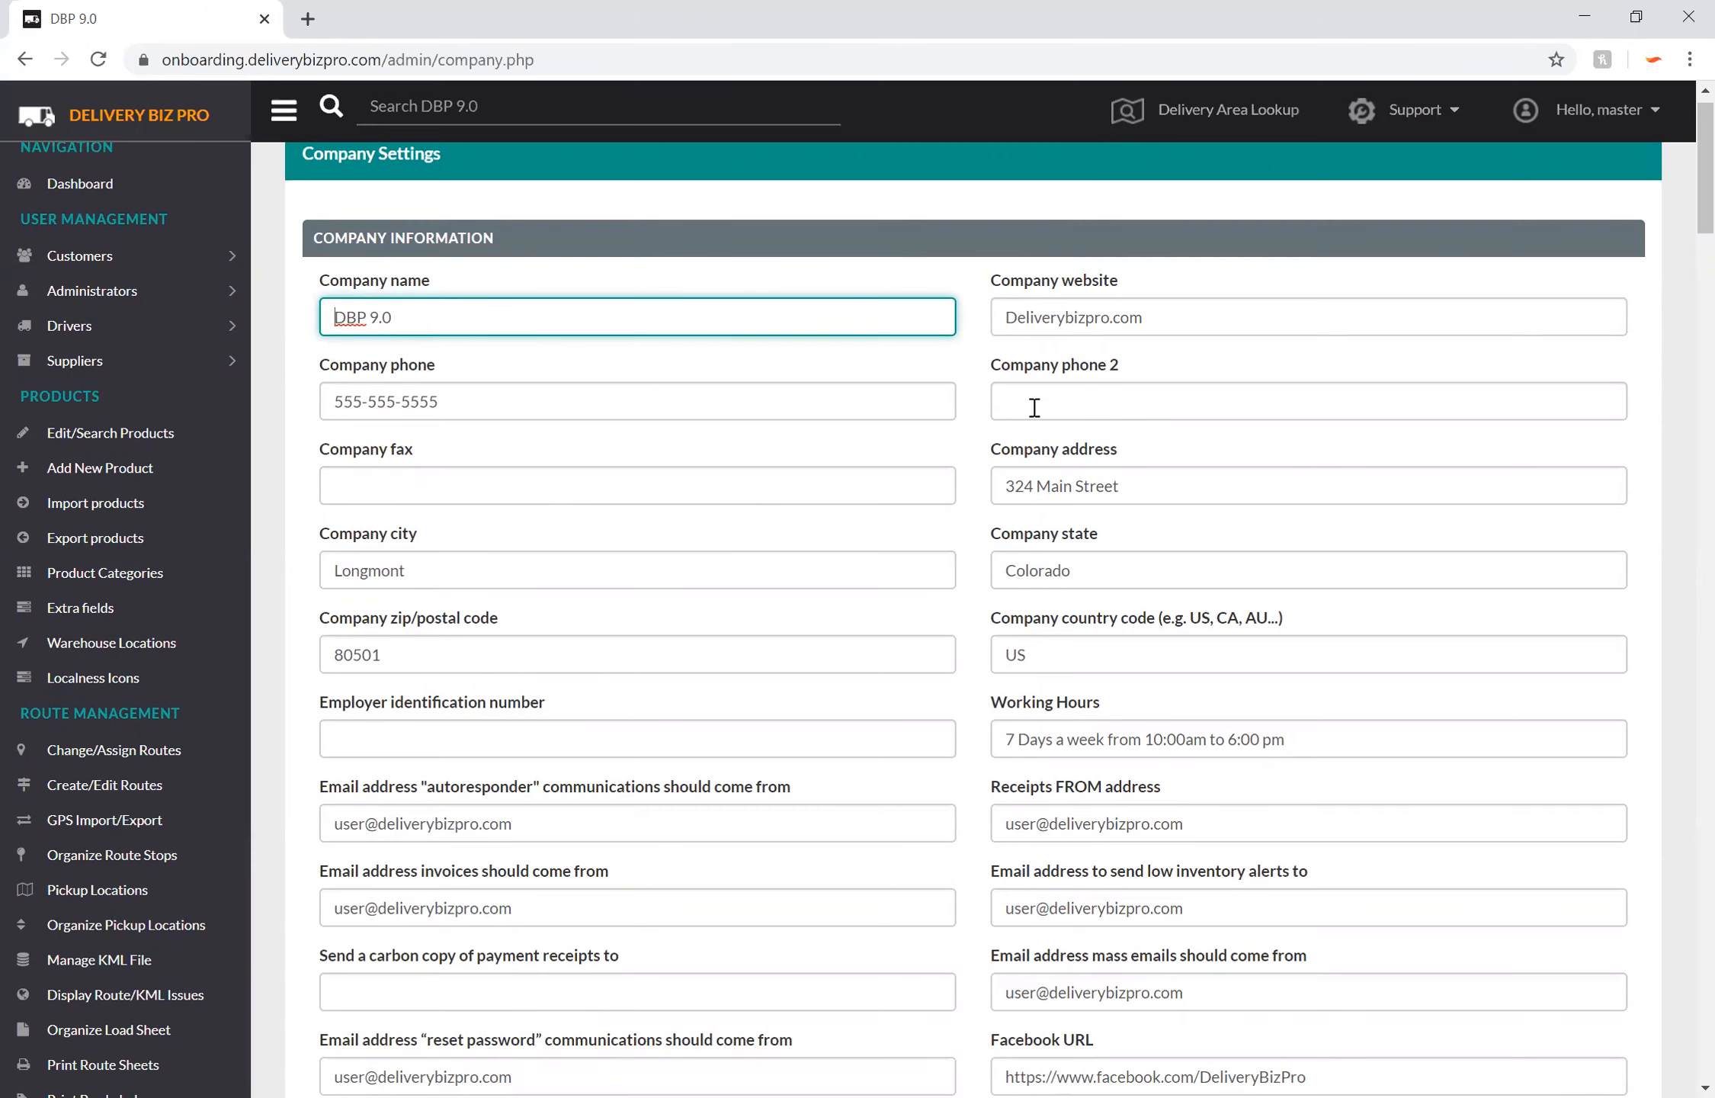
scroll(792, 789, down, 4)
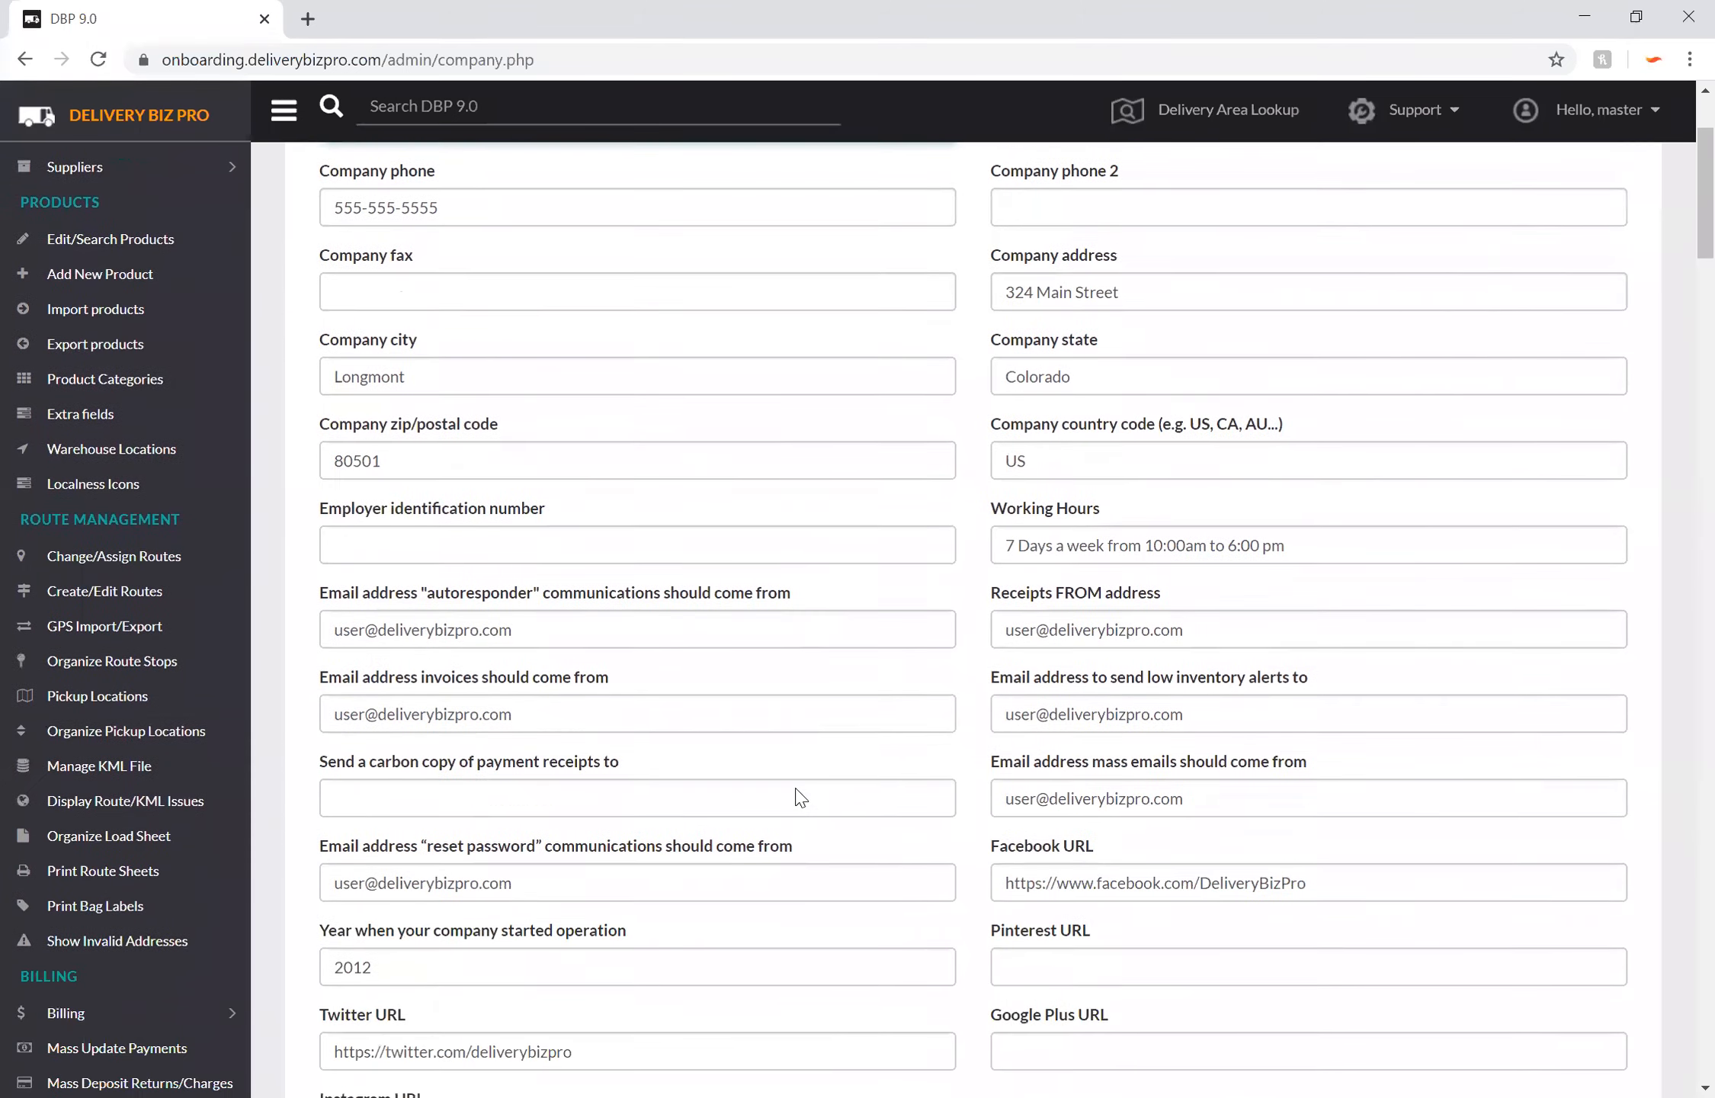
scroll(797, 797, down, 4)
scroll(797, 796, up, 2)
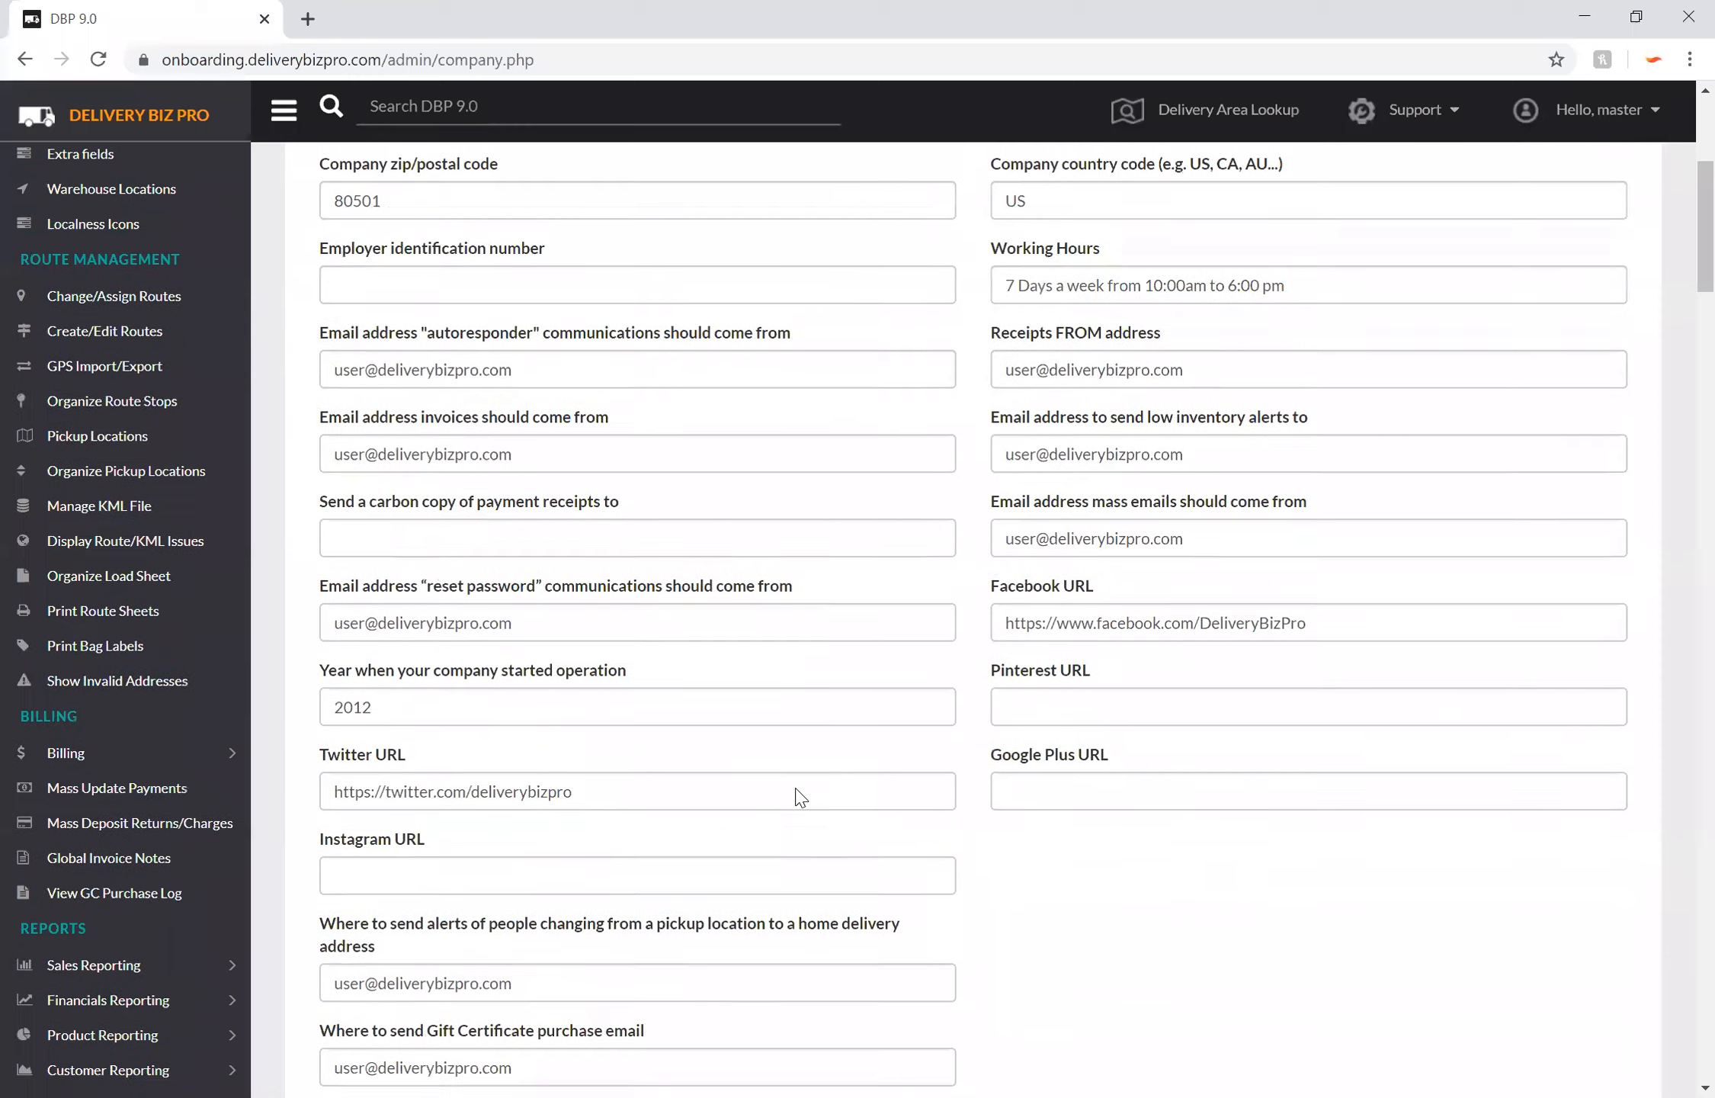
scroll(799, 797, up, 5)
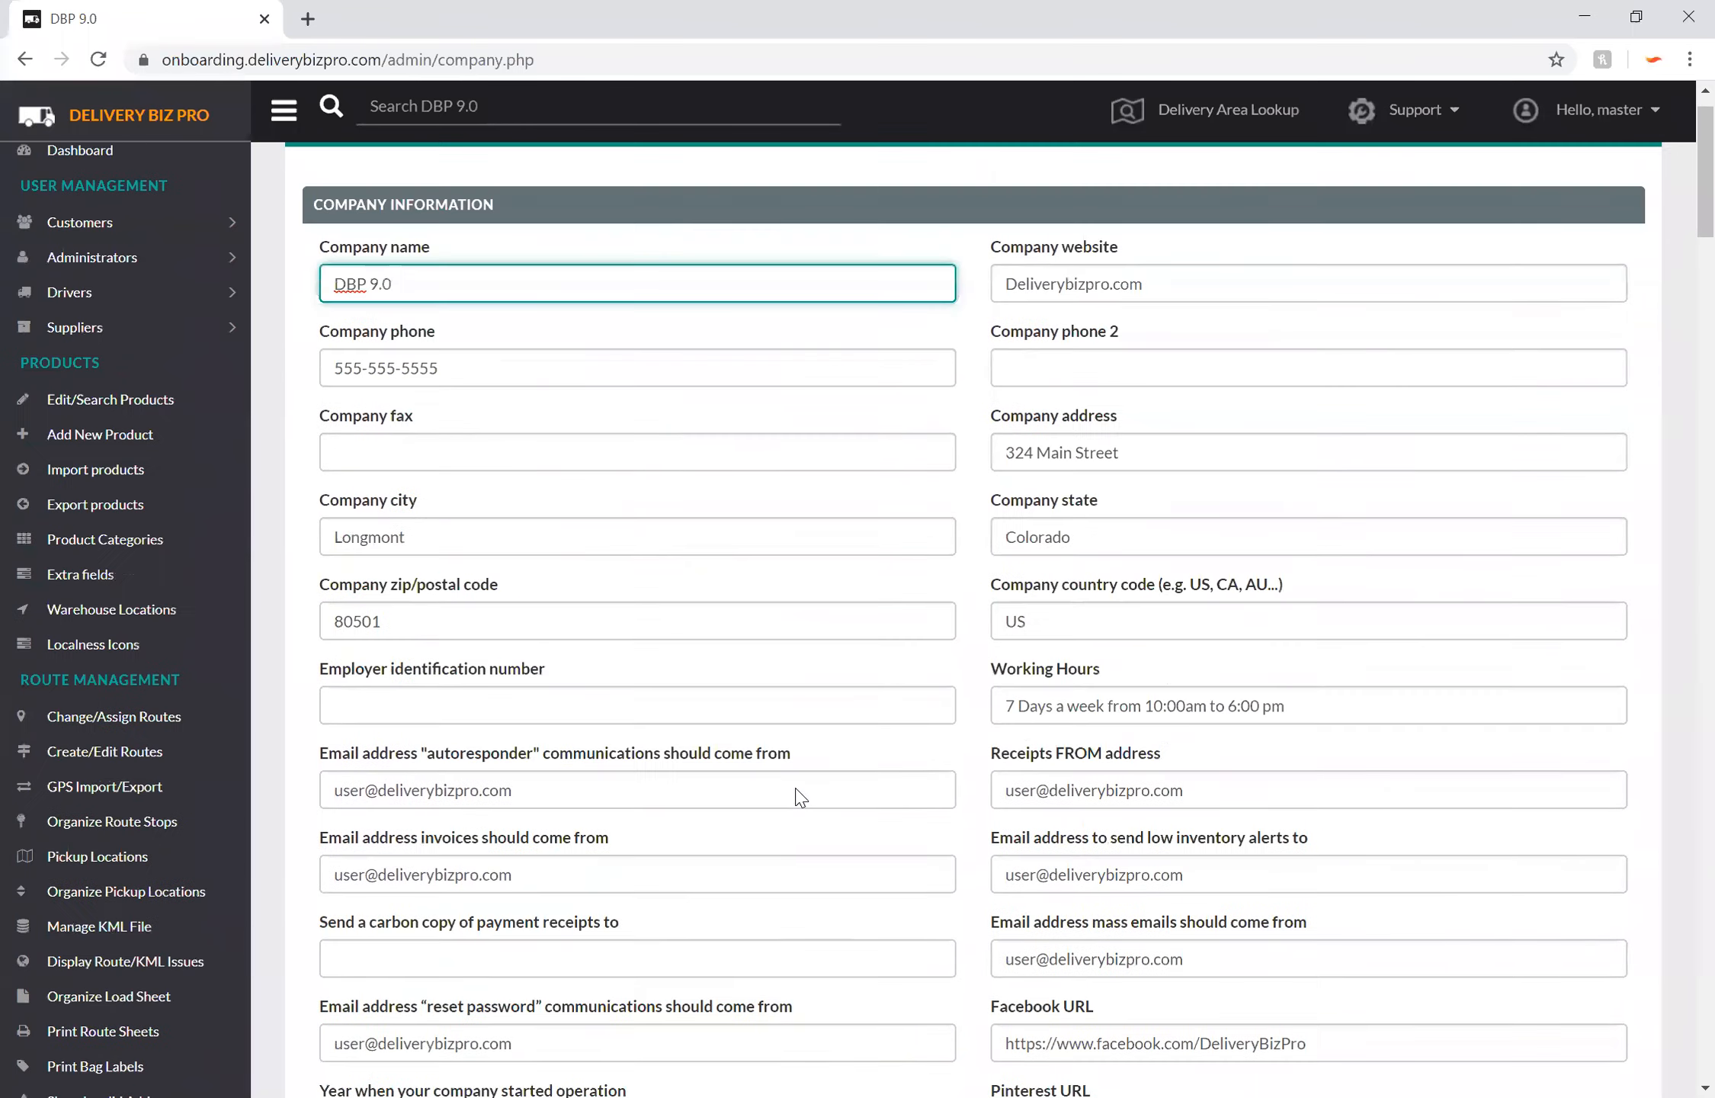
scroll(799, 796, down, 10)
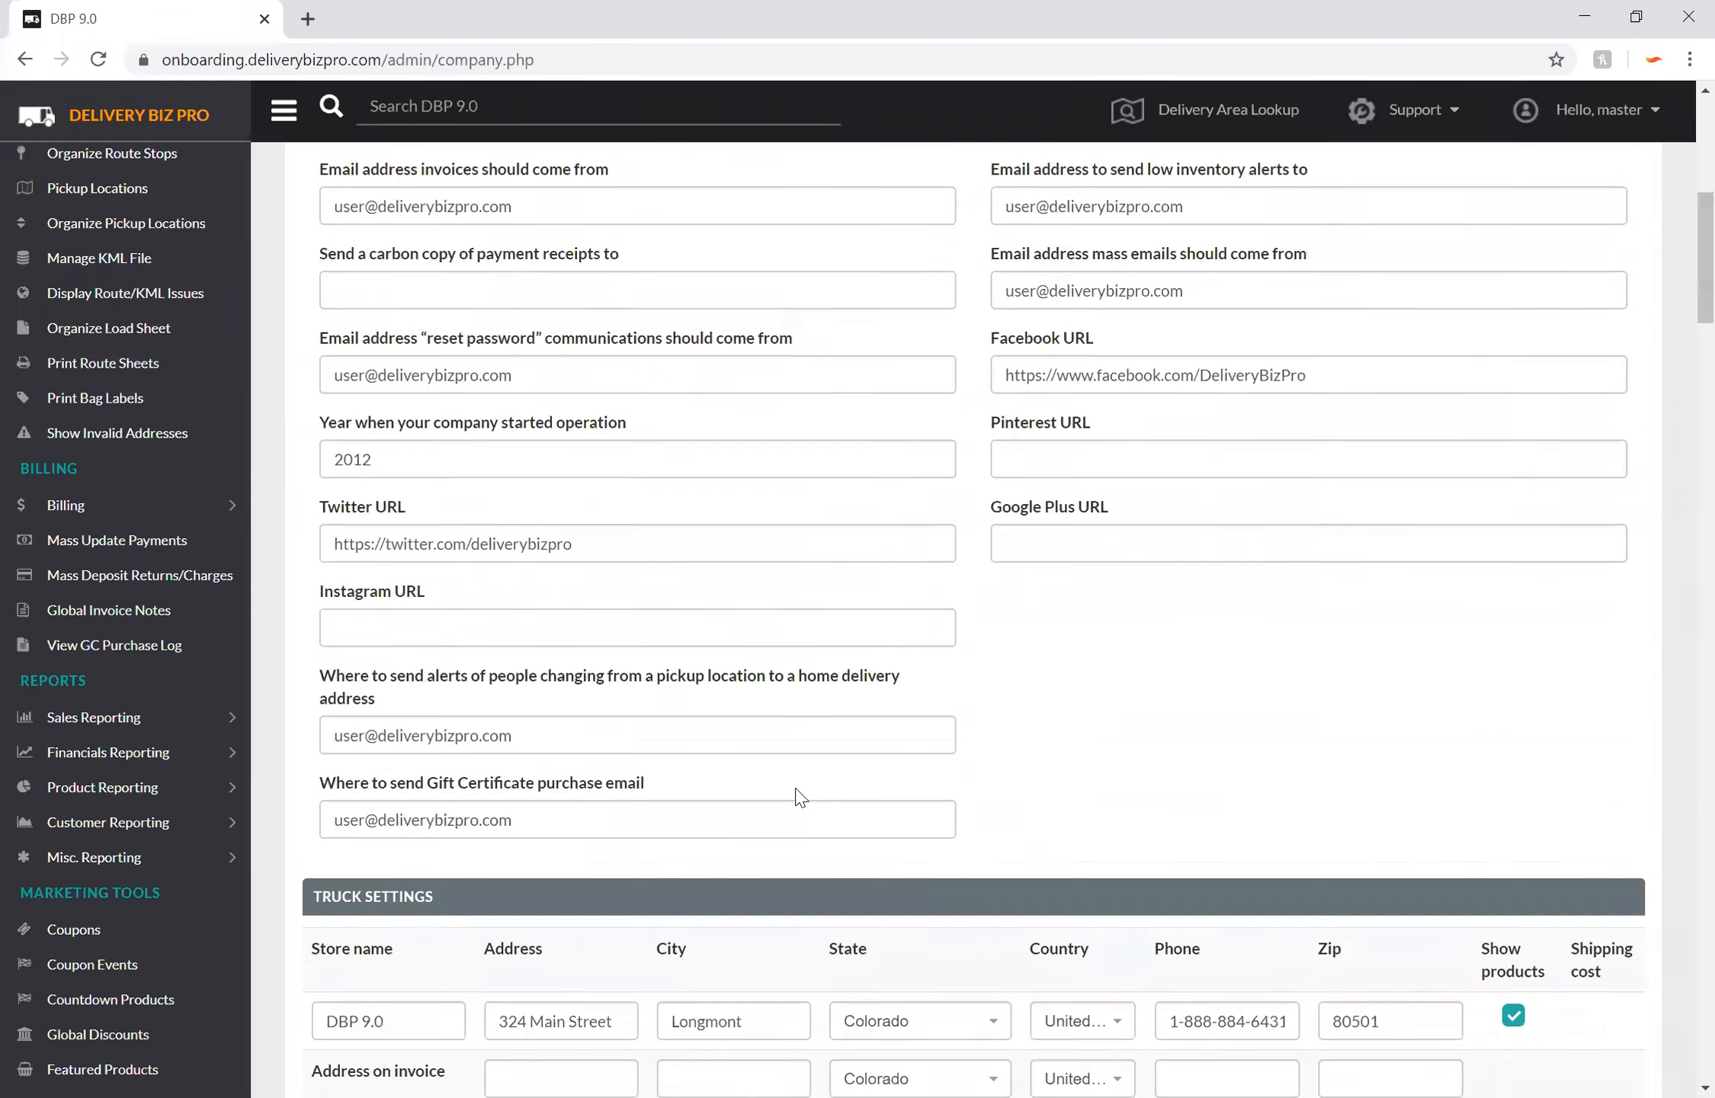
Step: Review the Truck Settings store row and the Purchase Options company and payment address fields
scroll(796, 797, down, 2)
scroll(304, 831, down, 4)
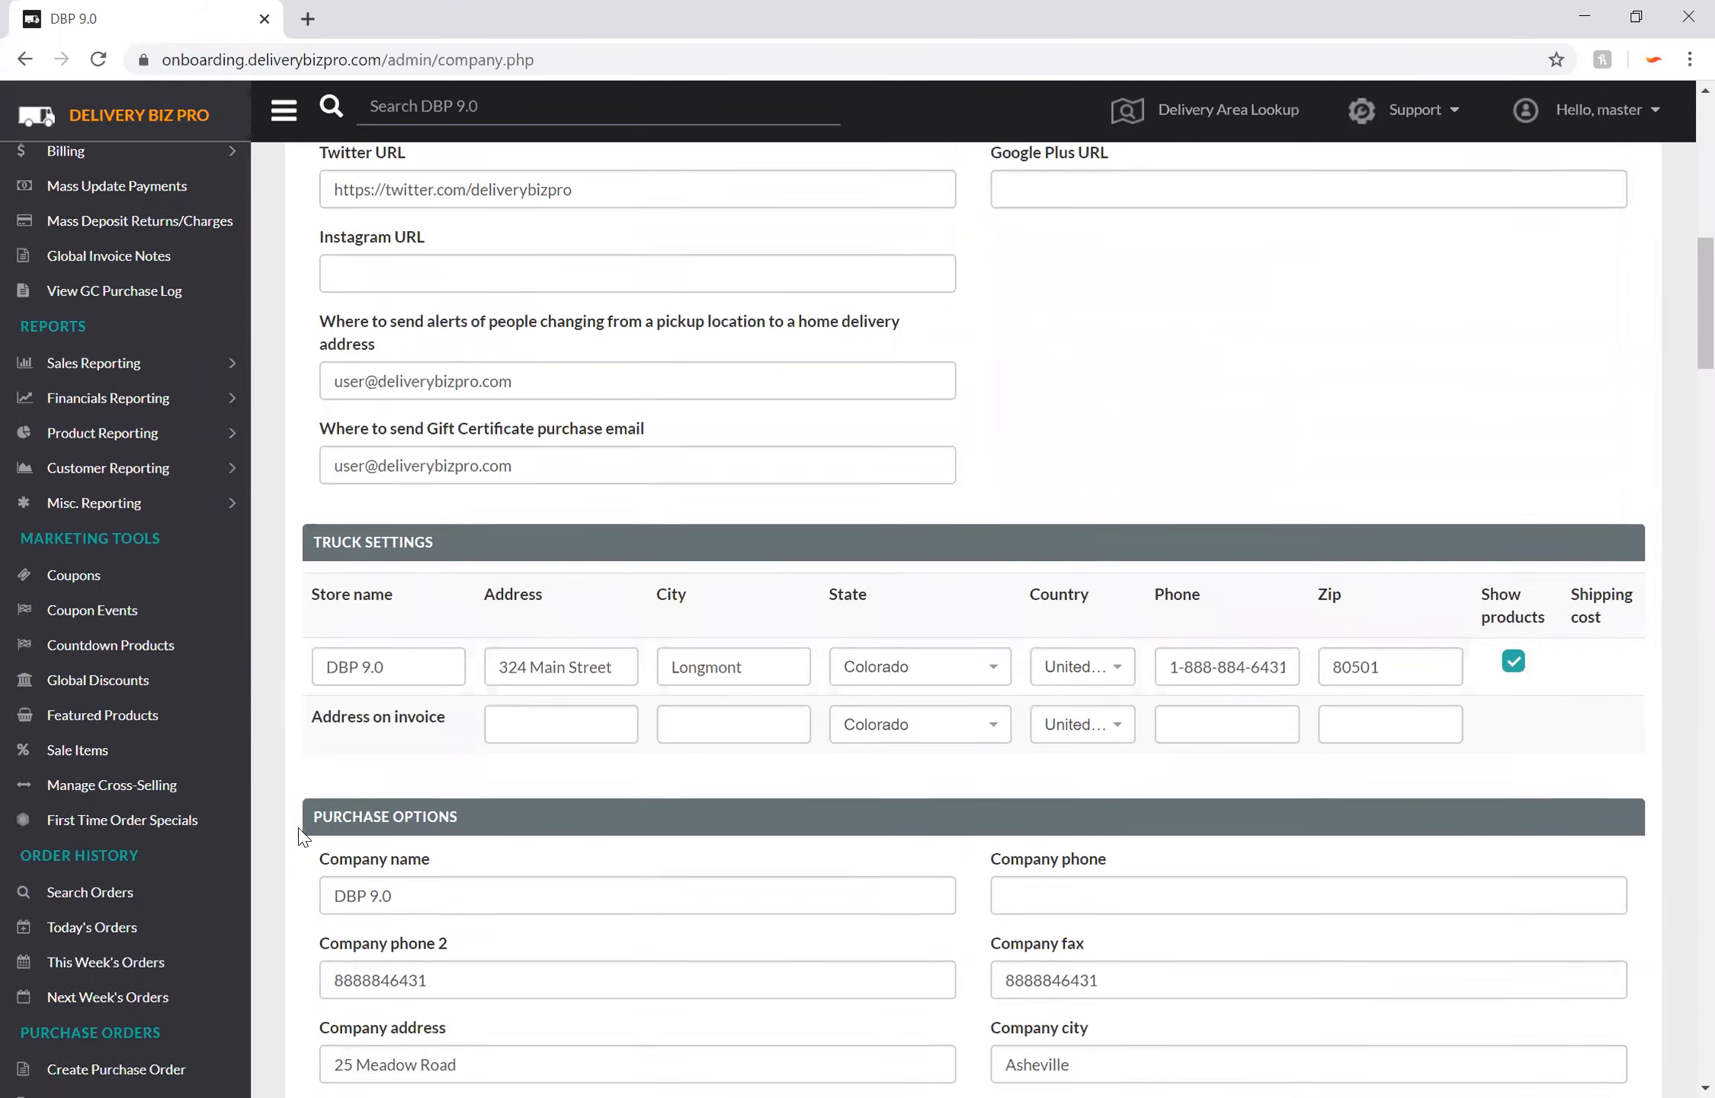
scroll(301, 836, down, 2)
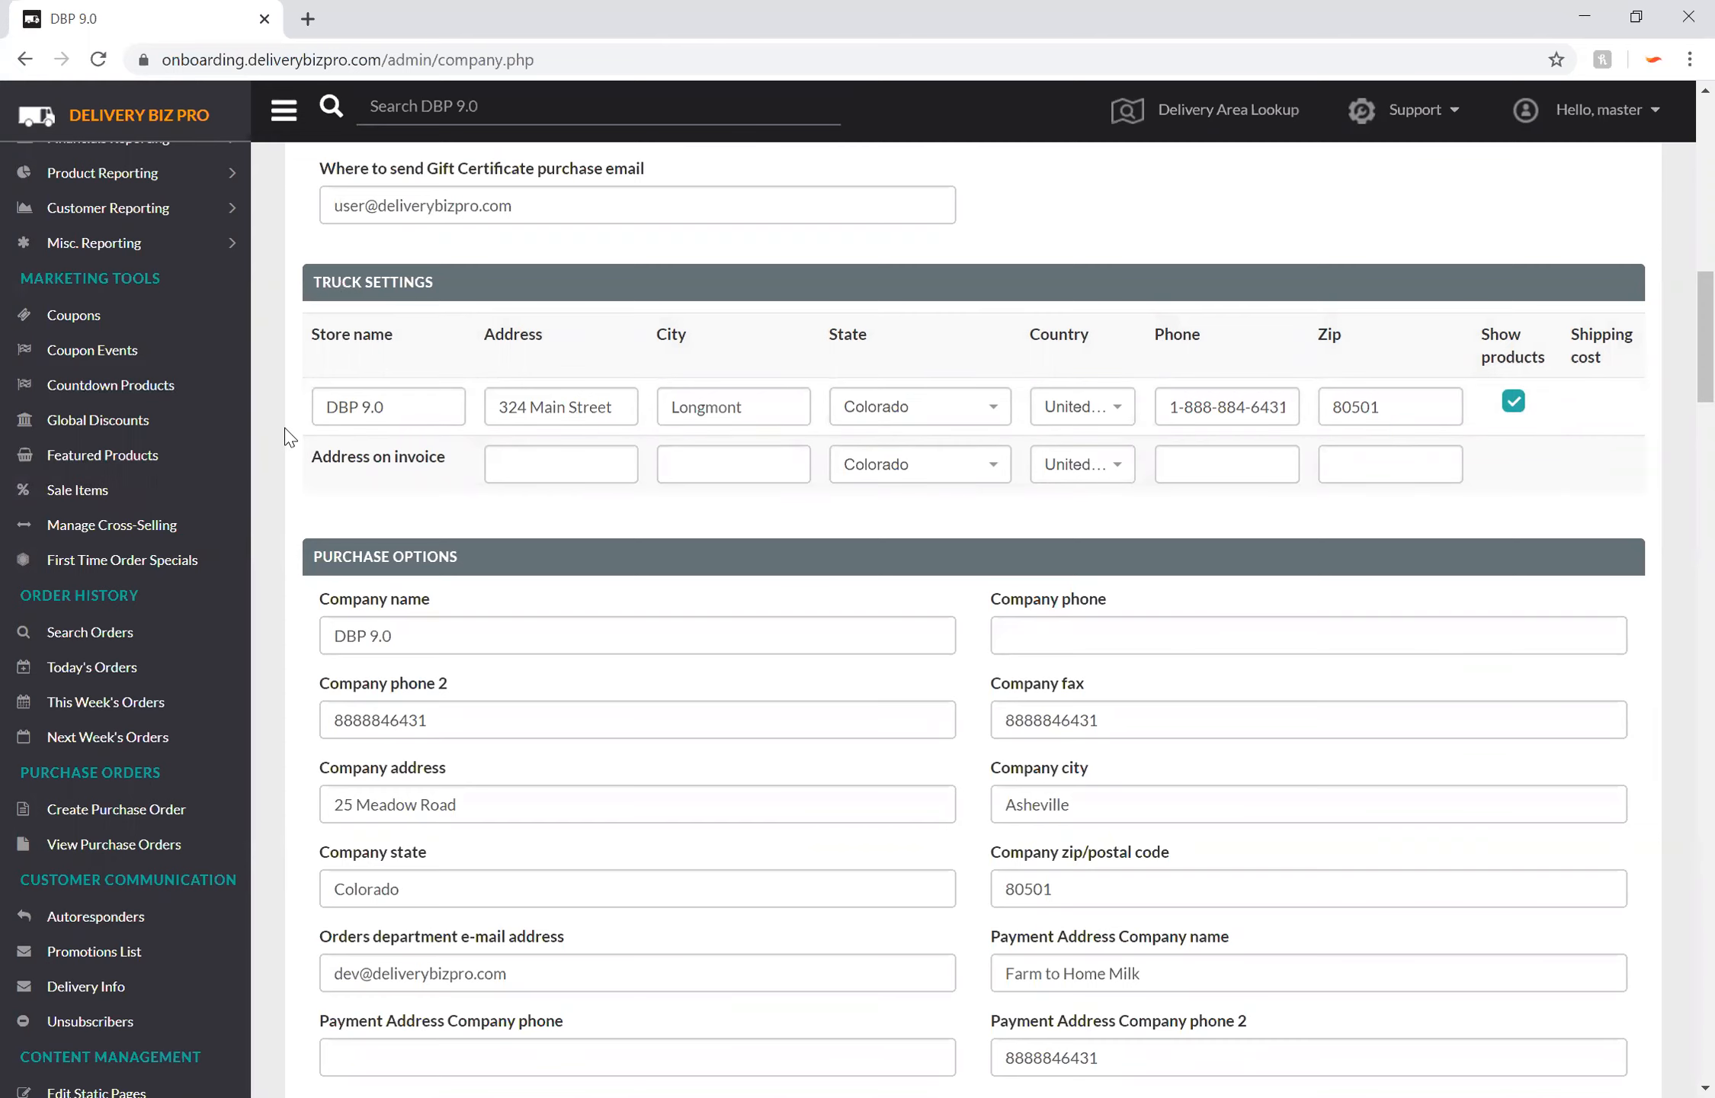
scroll(288, 436, down, 3)
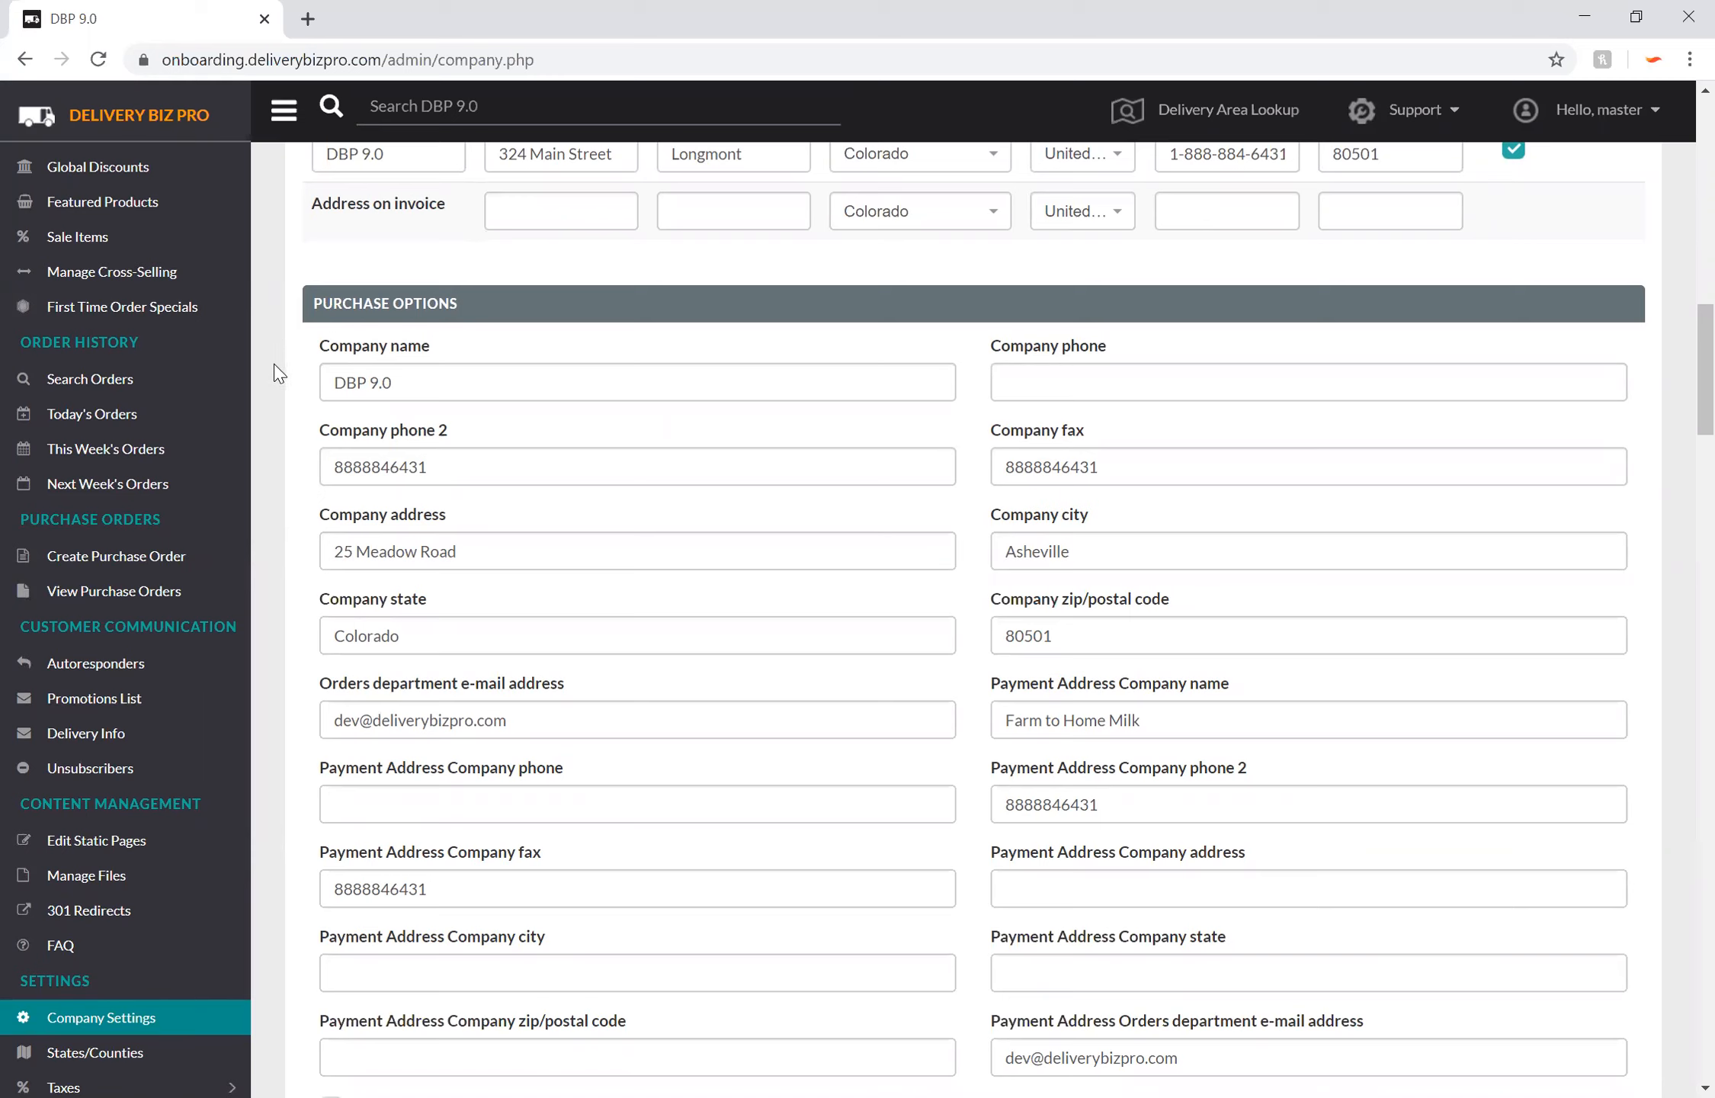
scroll(299, 632, down, 1)
scroll(300, 632, down, 4)
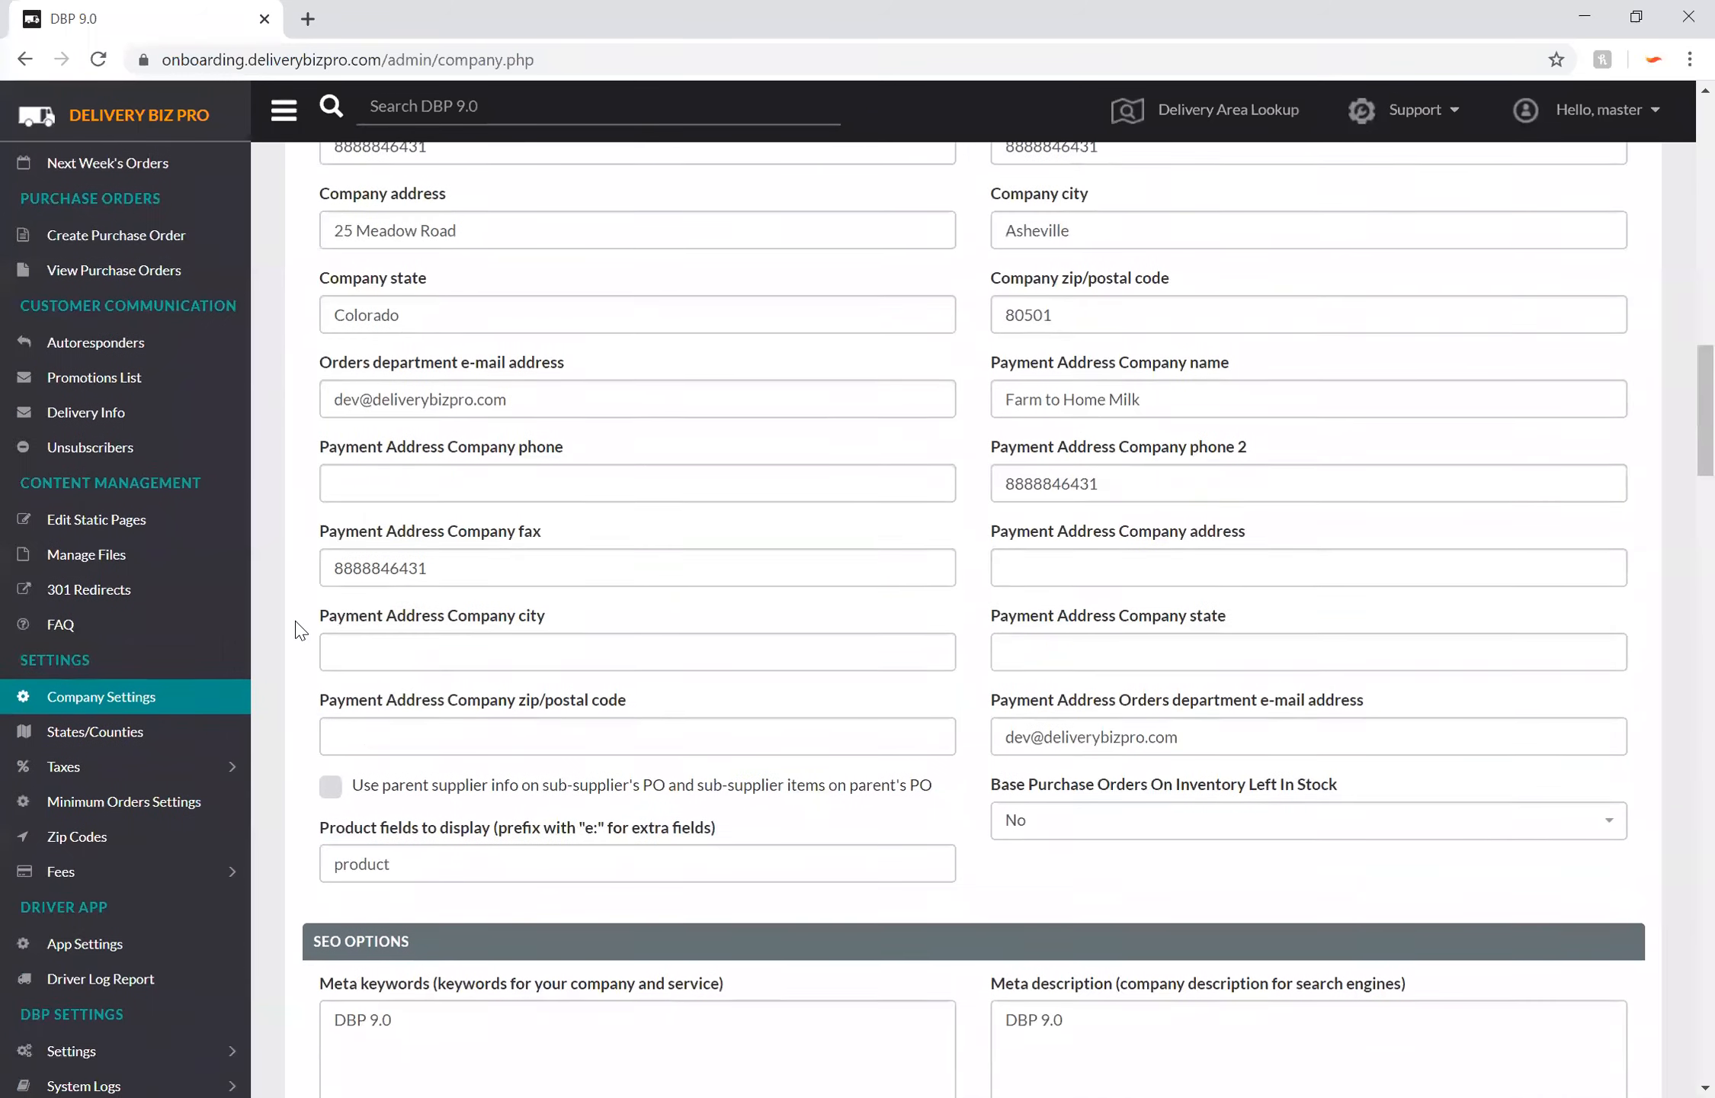
scroll(299, 631, up, 3)
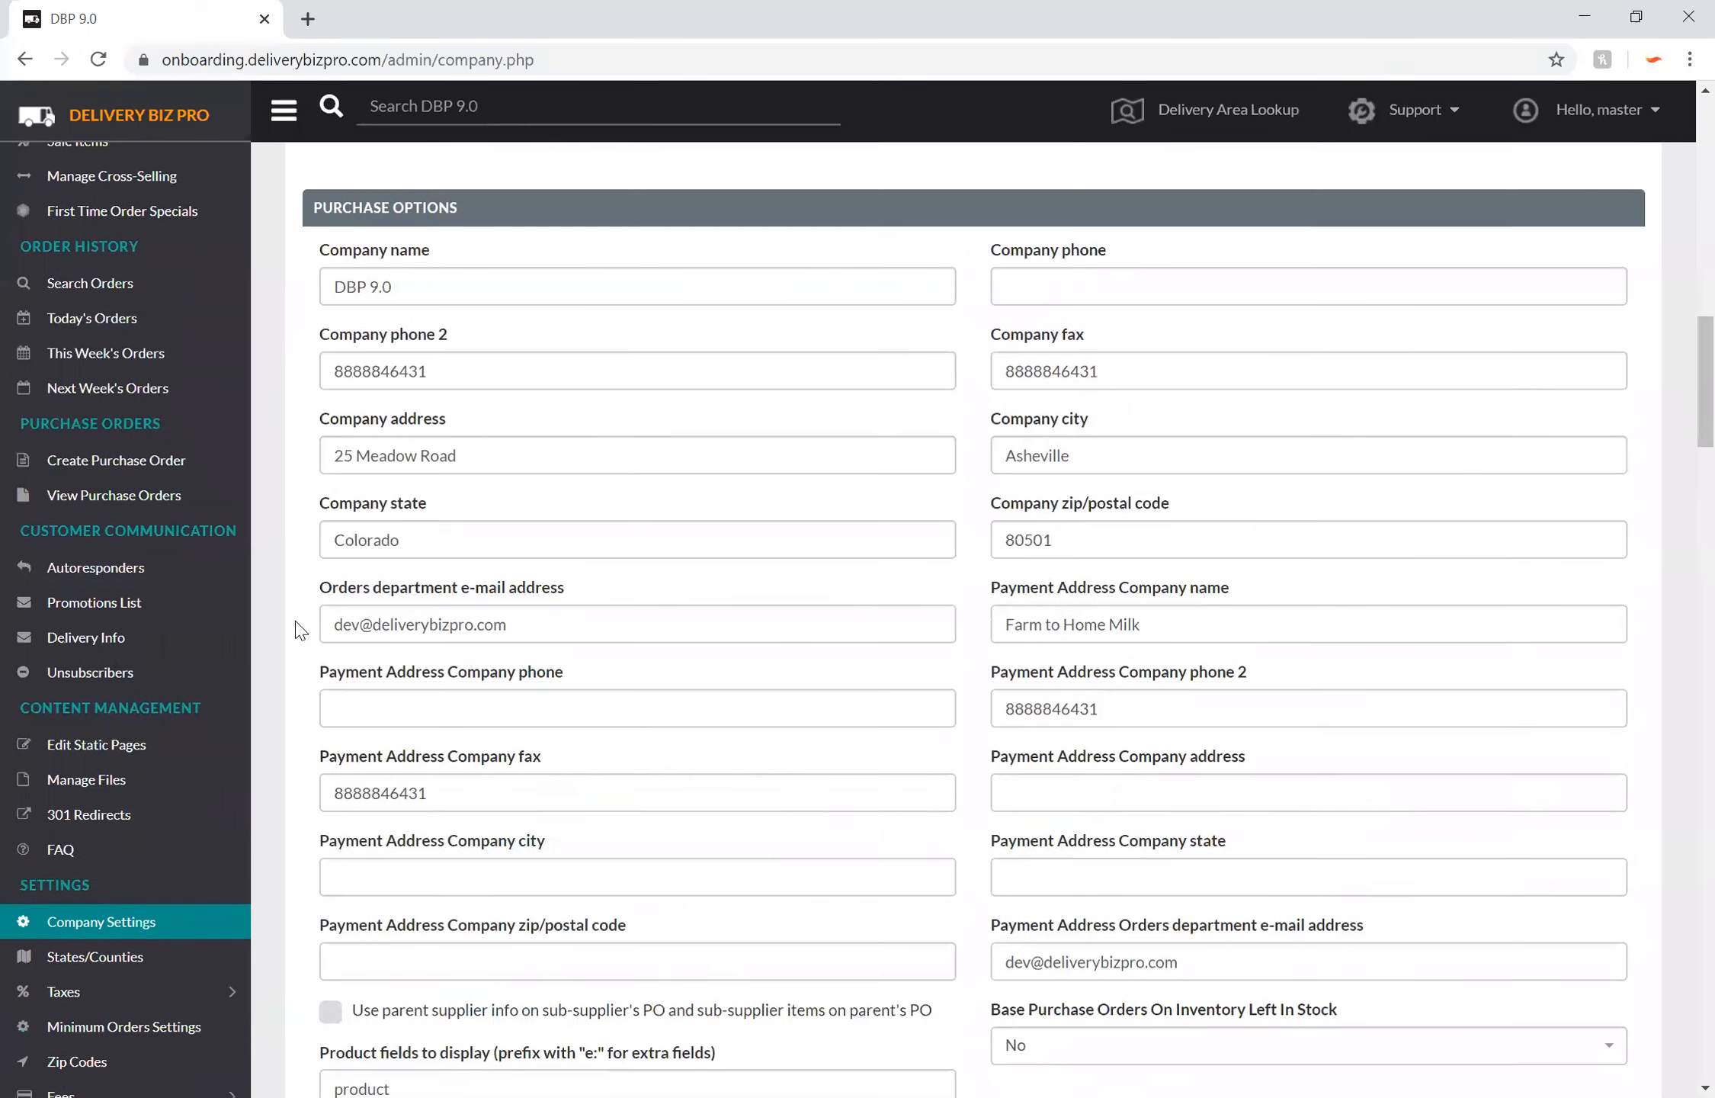
scroll(299, 632, down, 1)
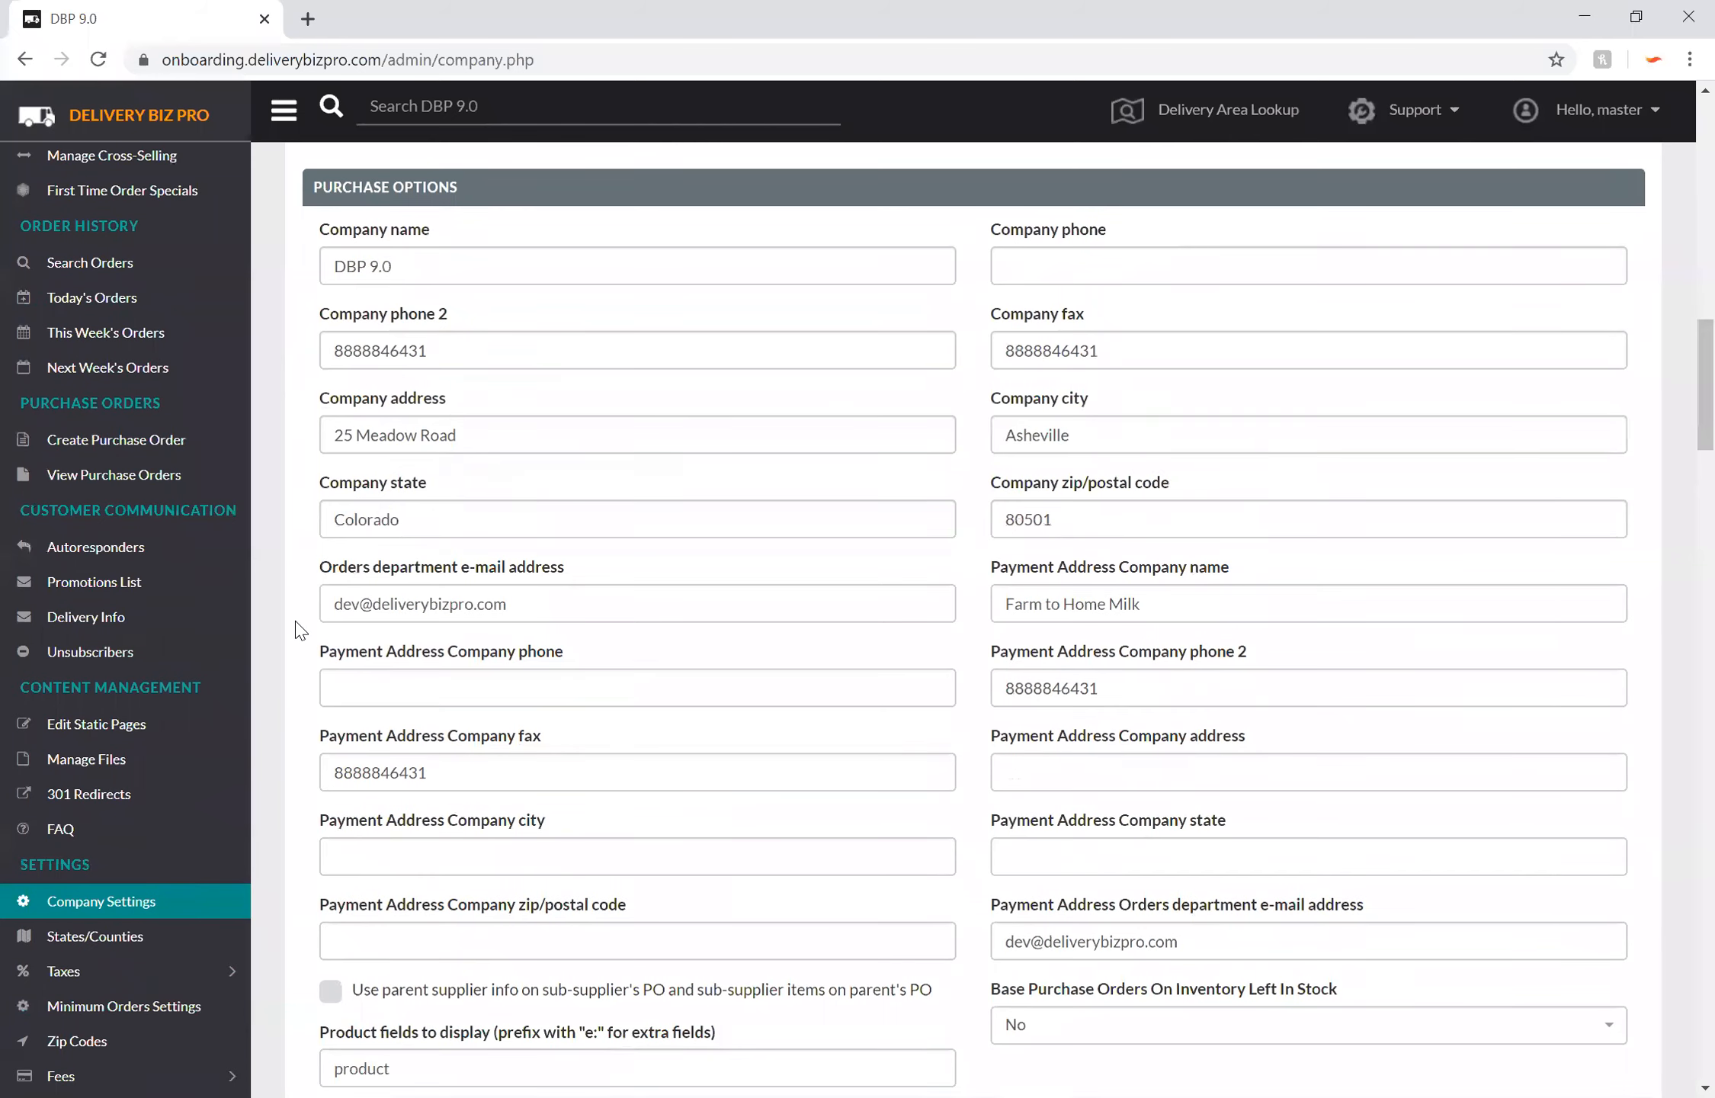
scroll(300, 631, down, 2)
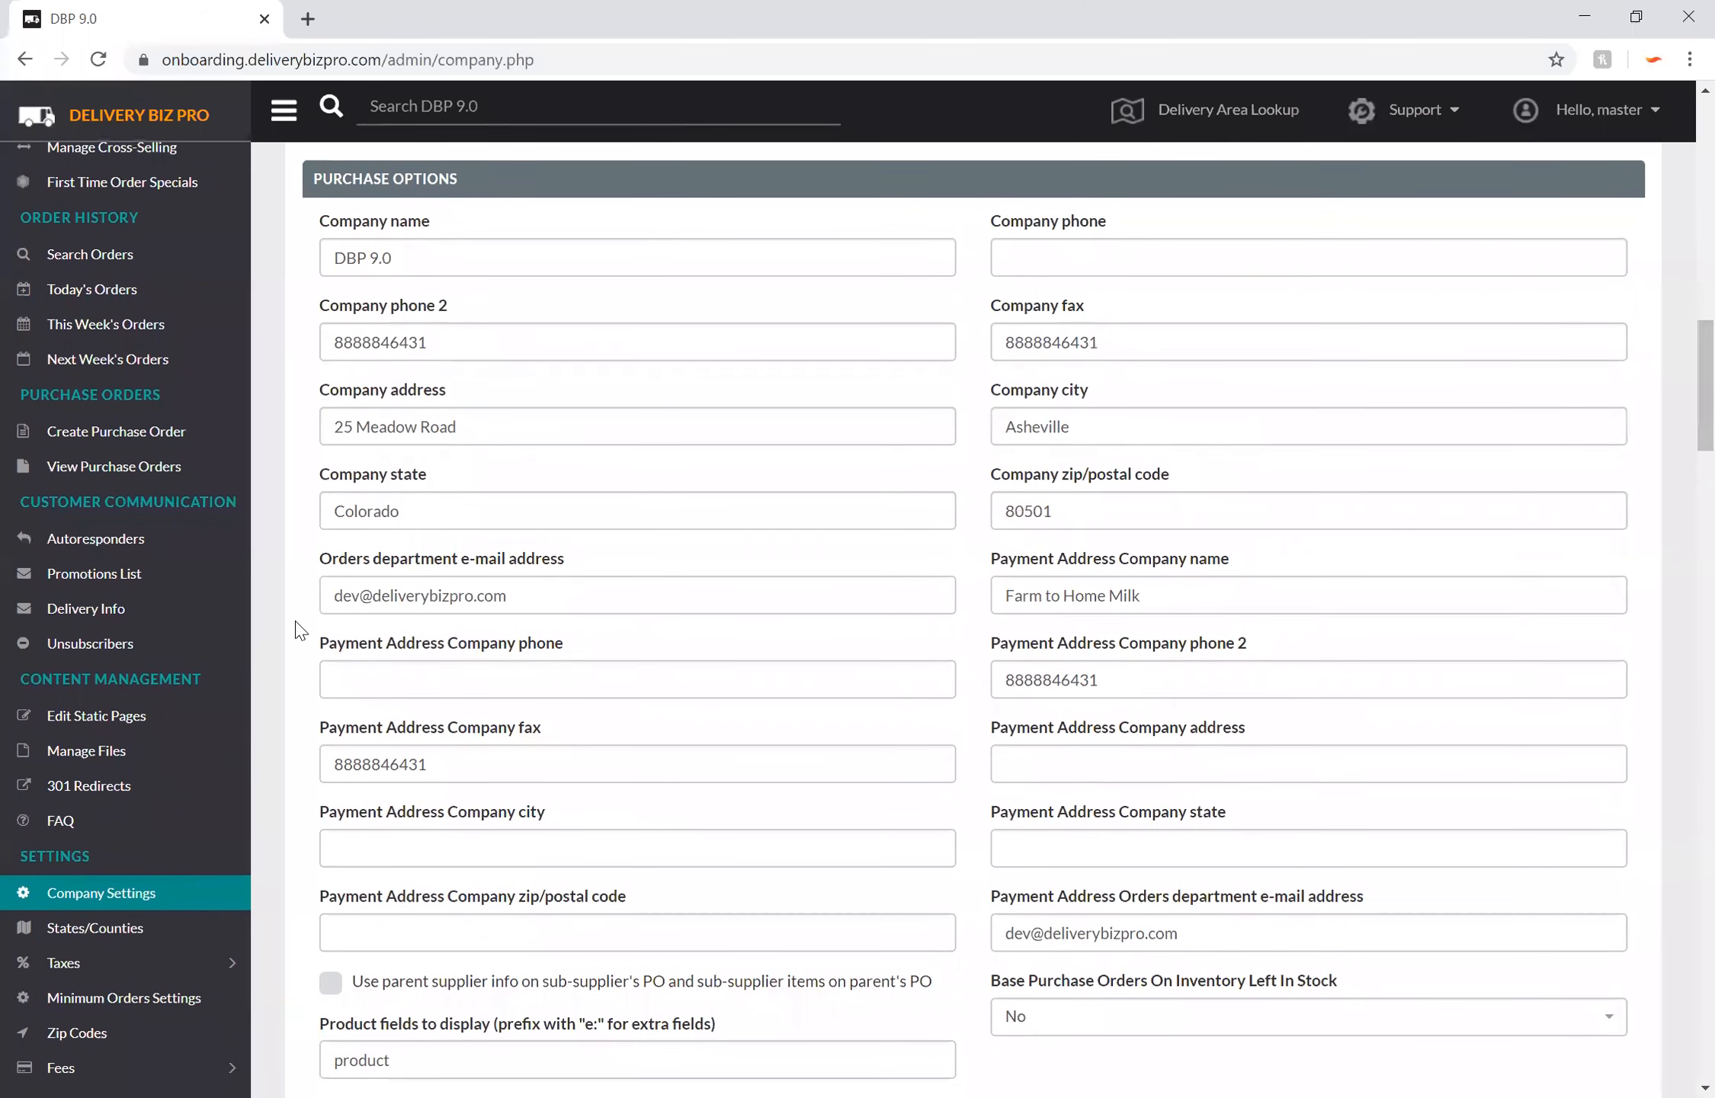
Step: Replace the SEO meta keywords with "grass-fed, organic, produce, farmers market, healthy"
scroll(300, 631, down, 6)
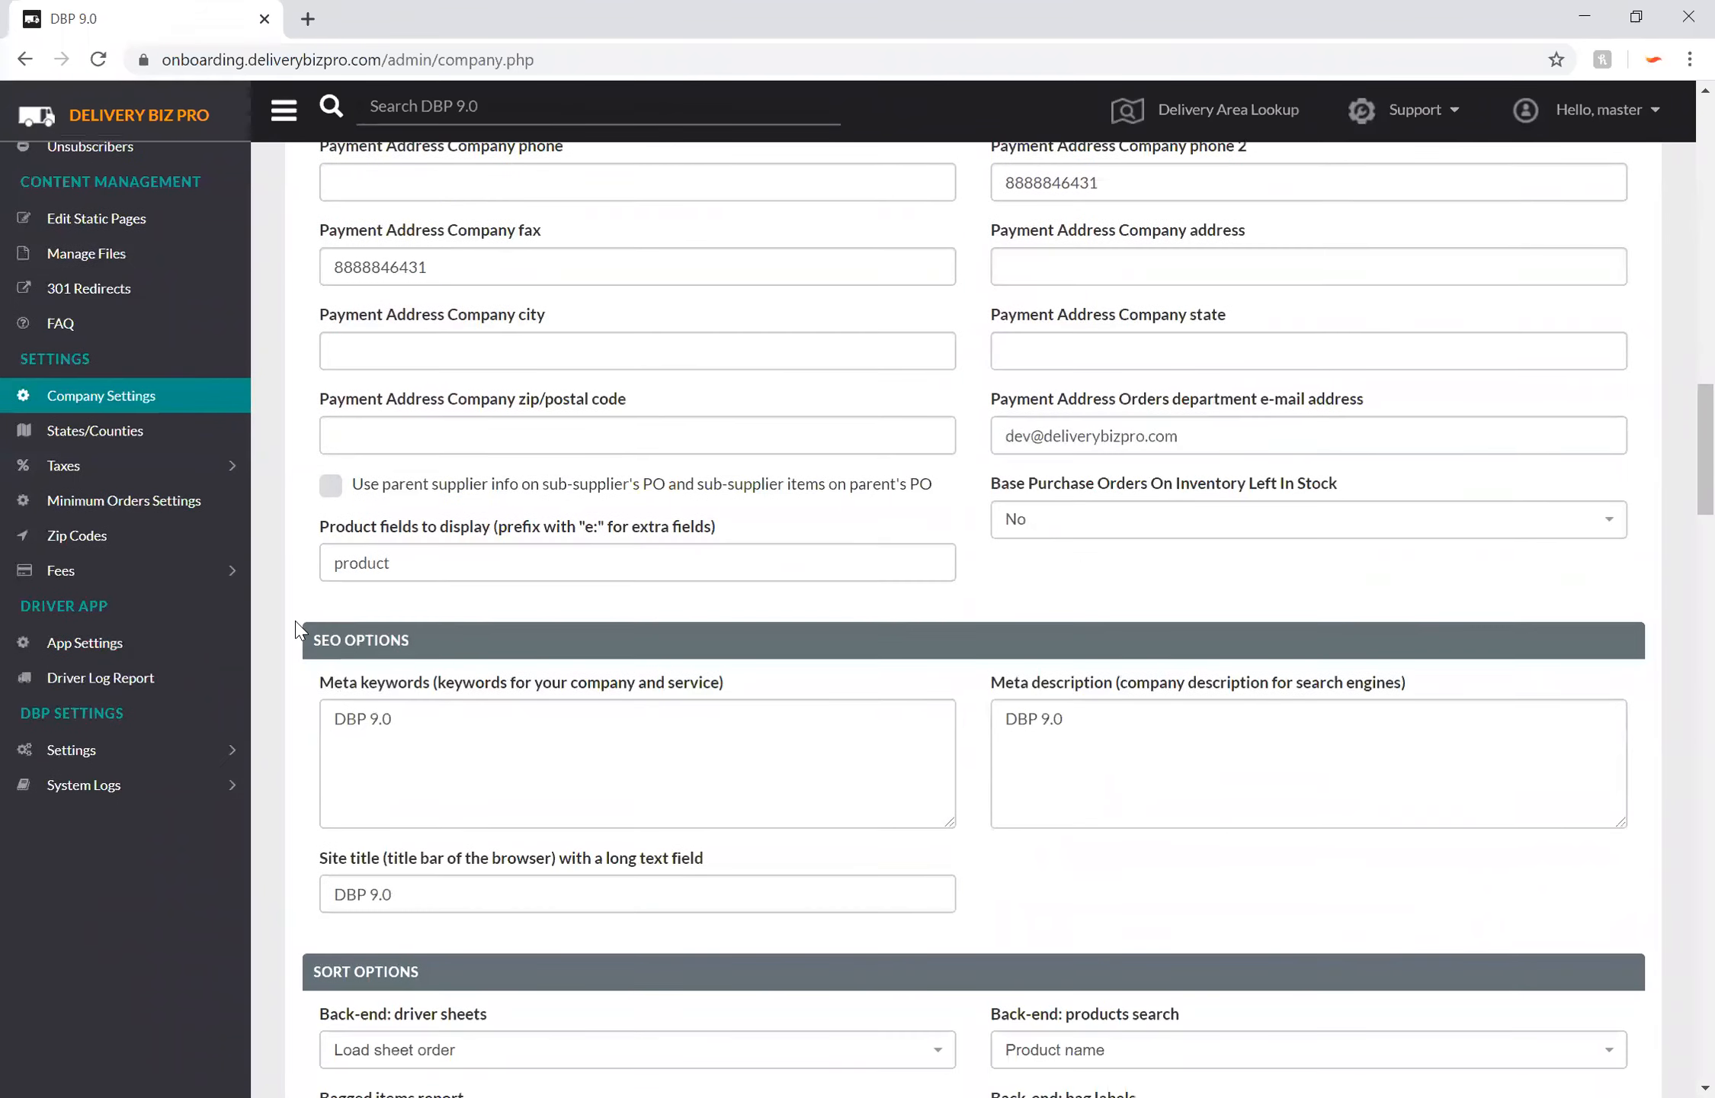
scroll(300, 631, down, 3)
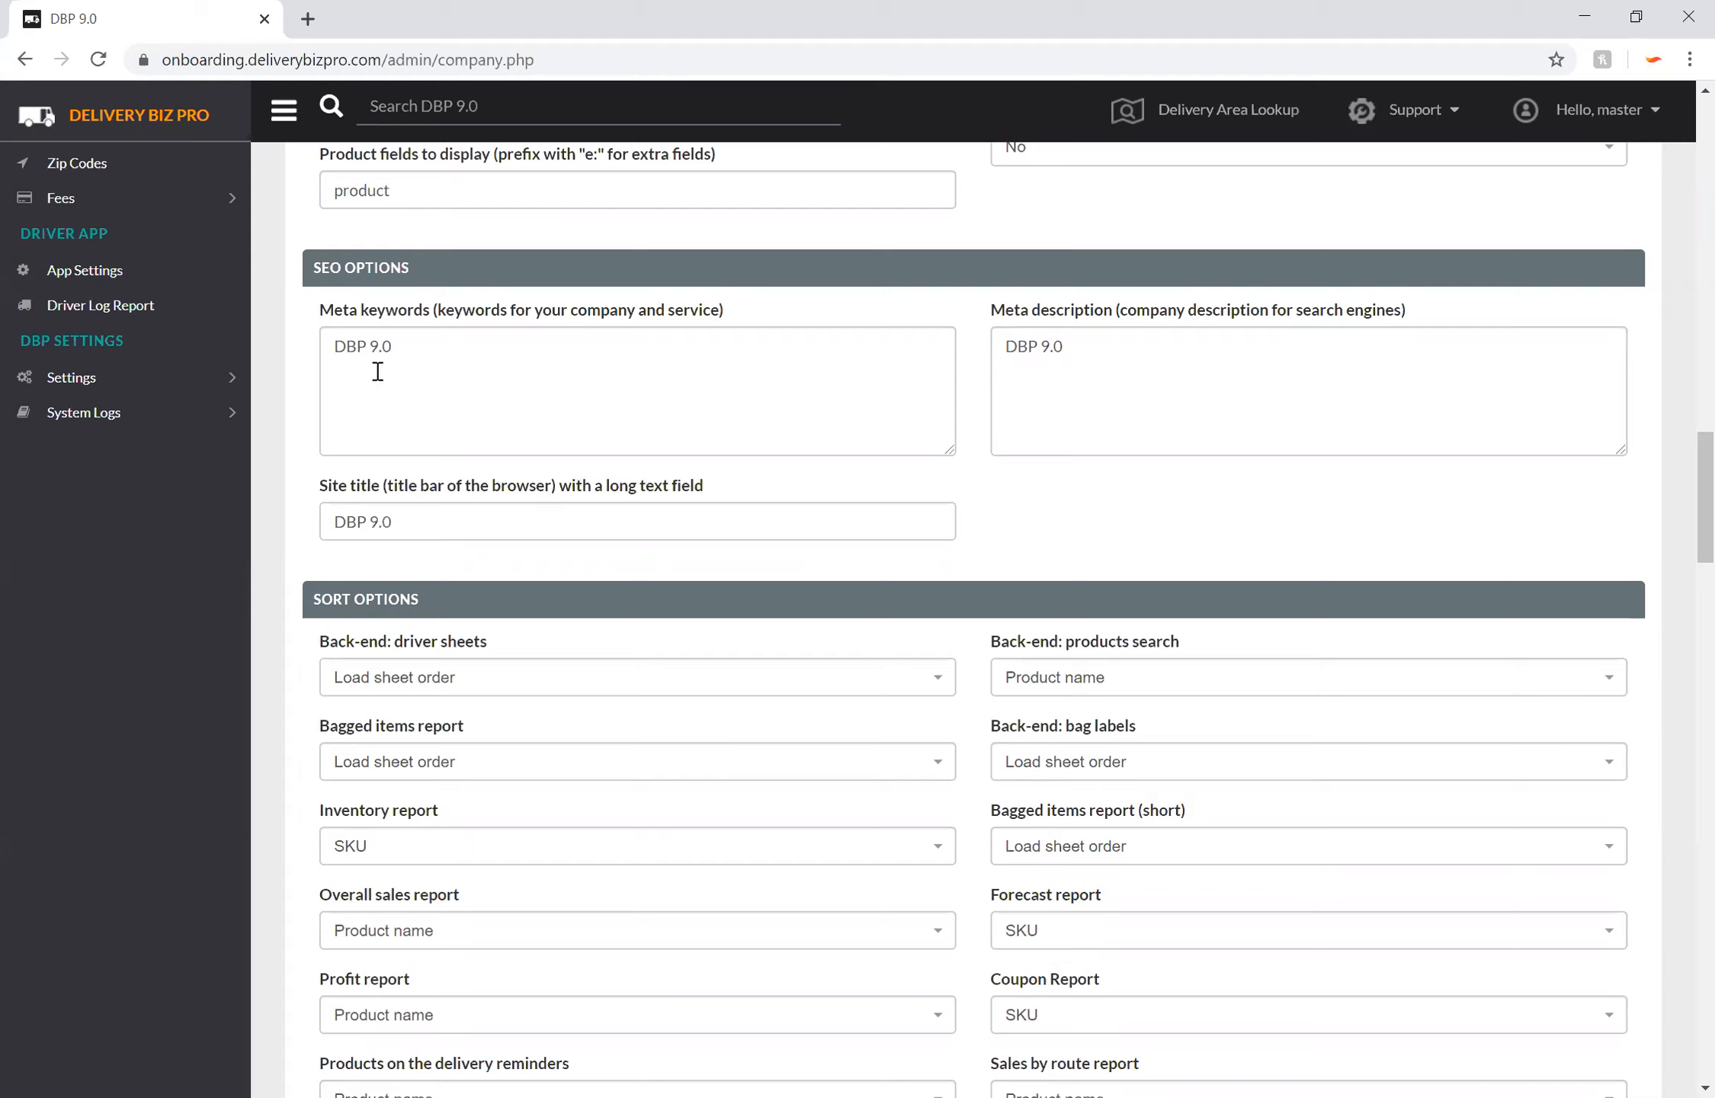
click(432, 380)
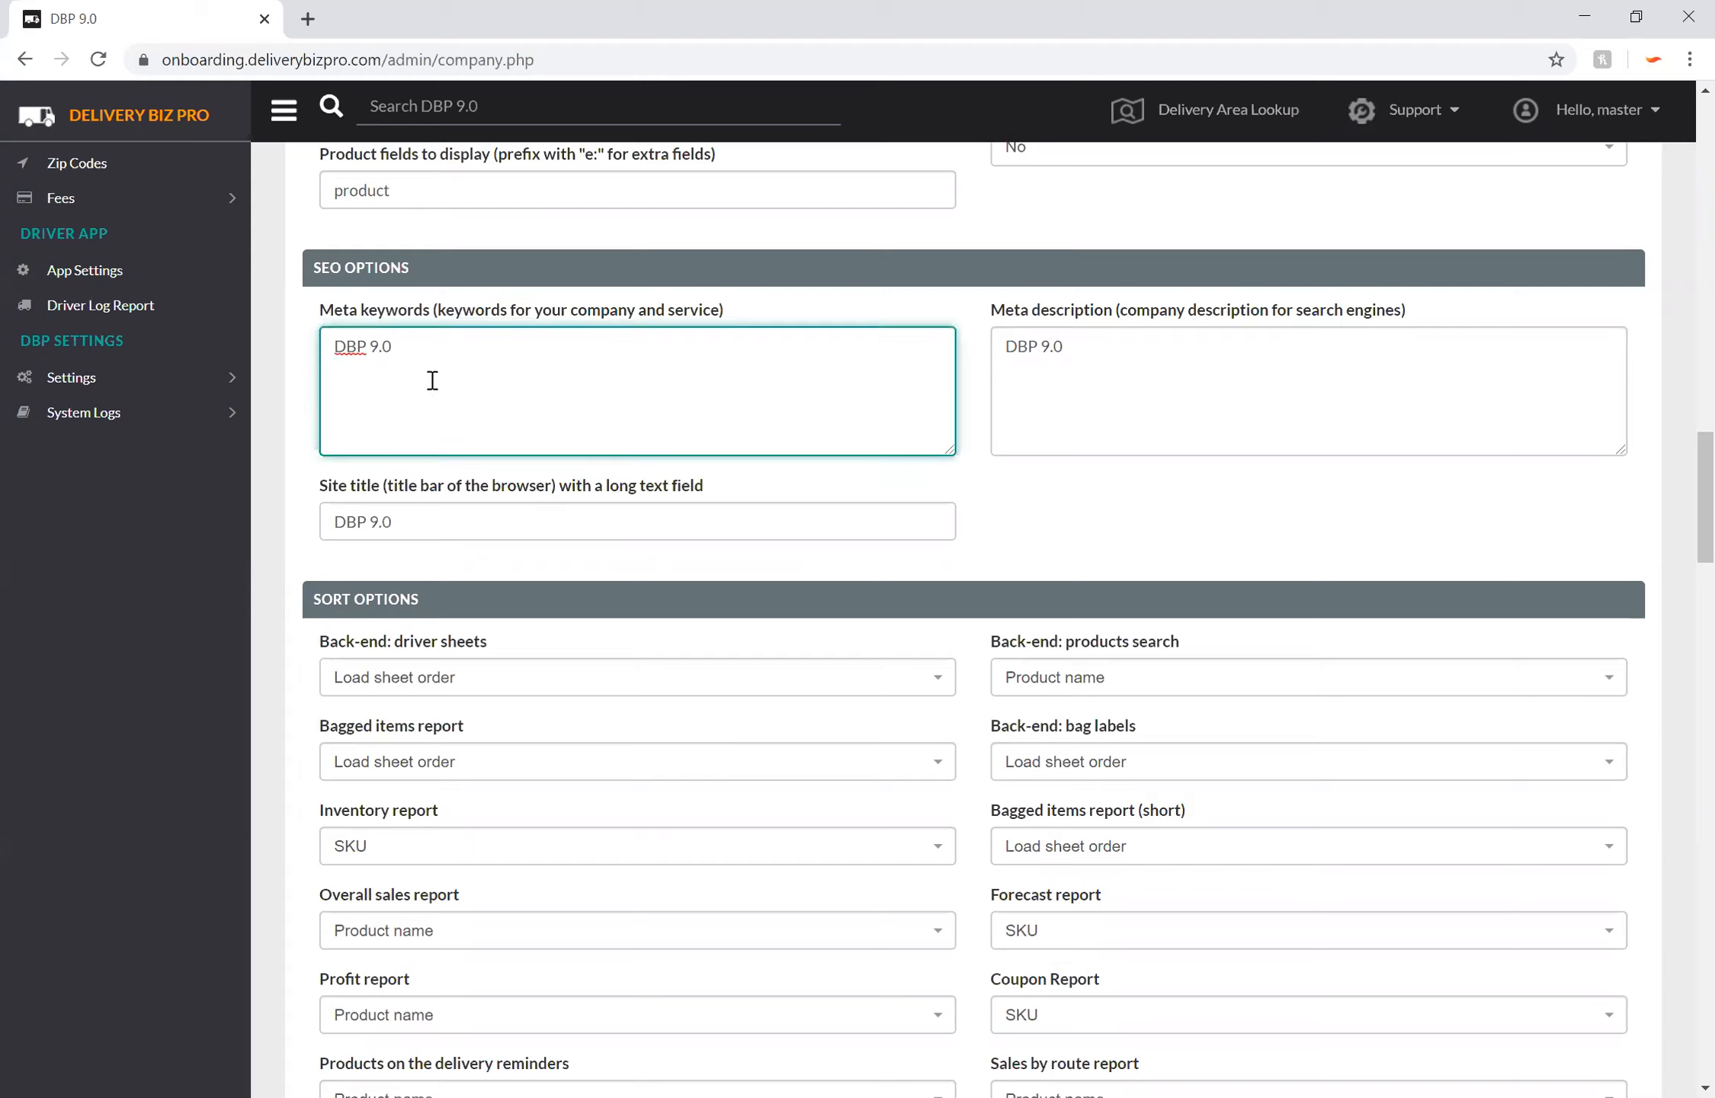
key(ctrl+a)
key(BackSpace)
text(grass-fed, organic, produce)
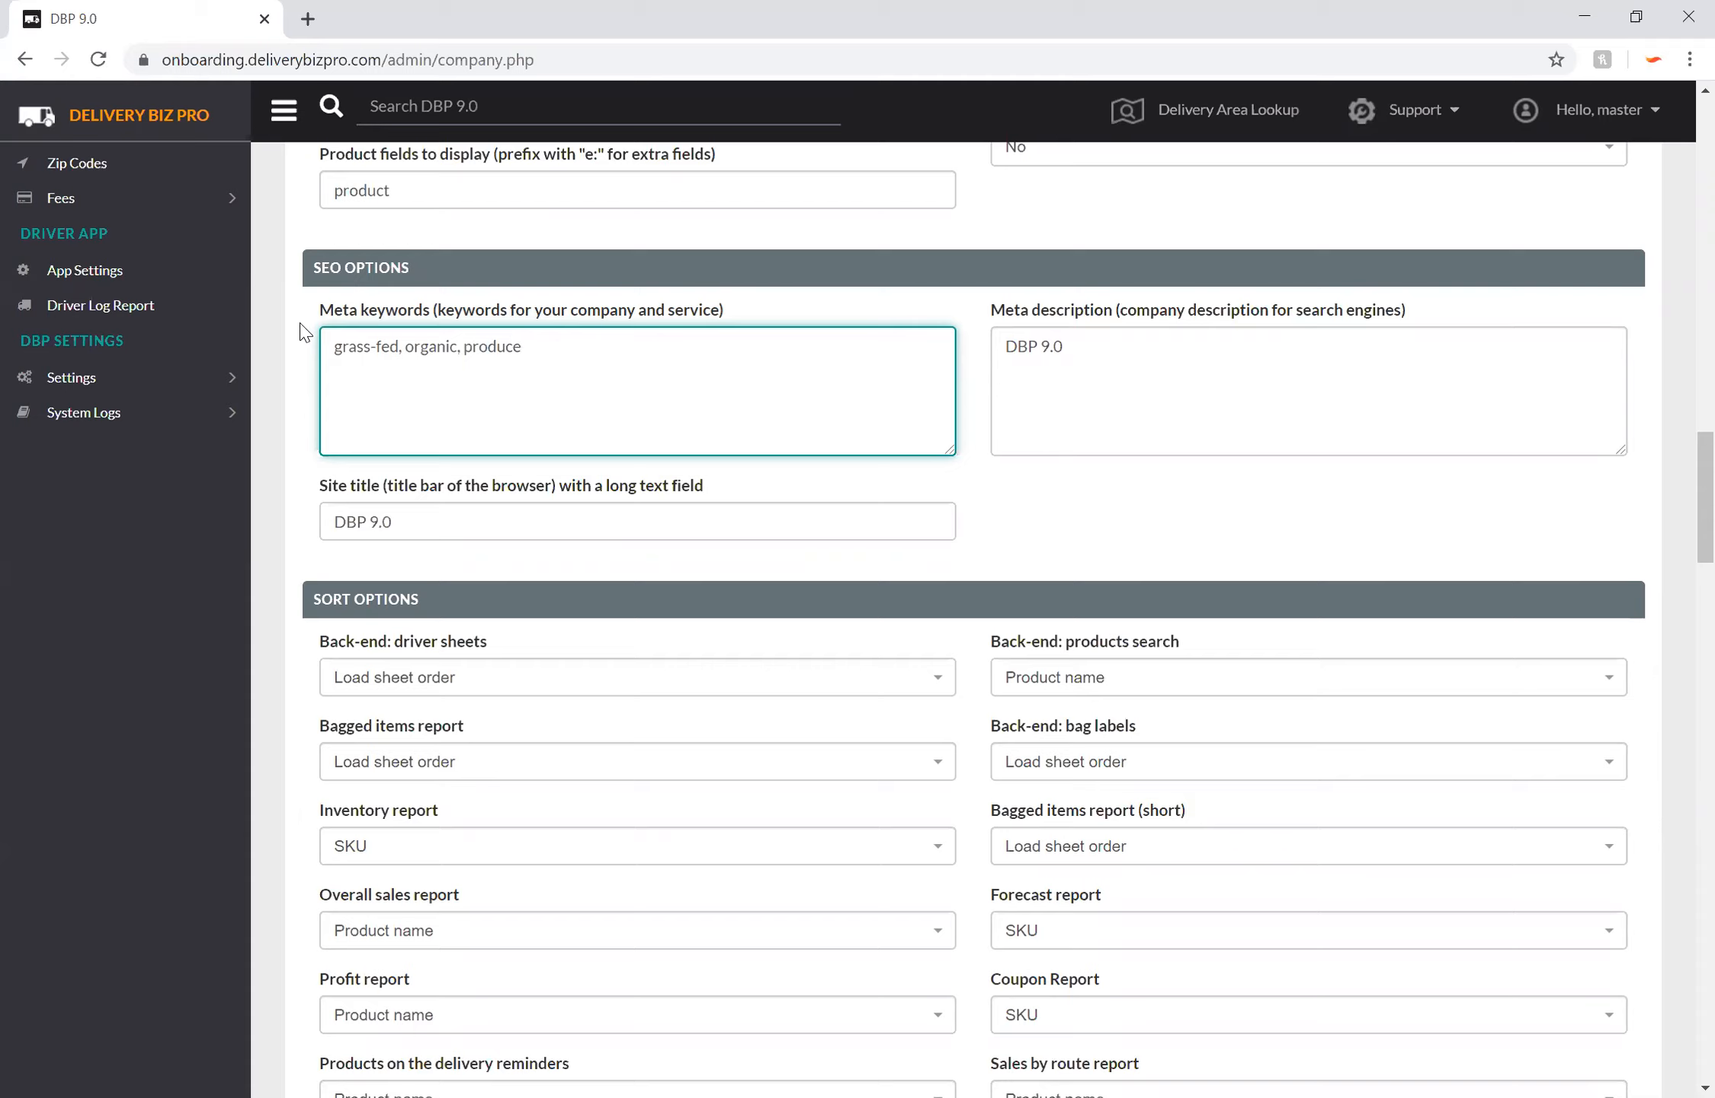
text(, farmers market, healthy)
Step: Replace the SEO meta description with "Real foods delivered locally, farm fresh produce box"
click(1166, 339)
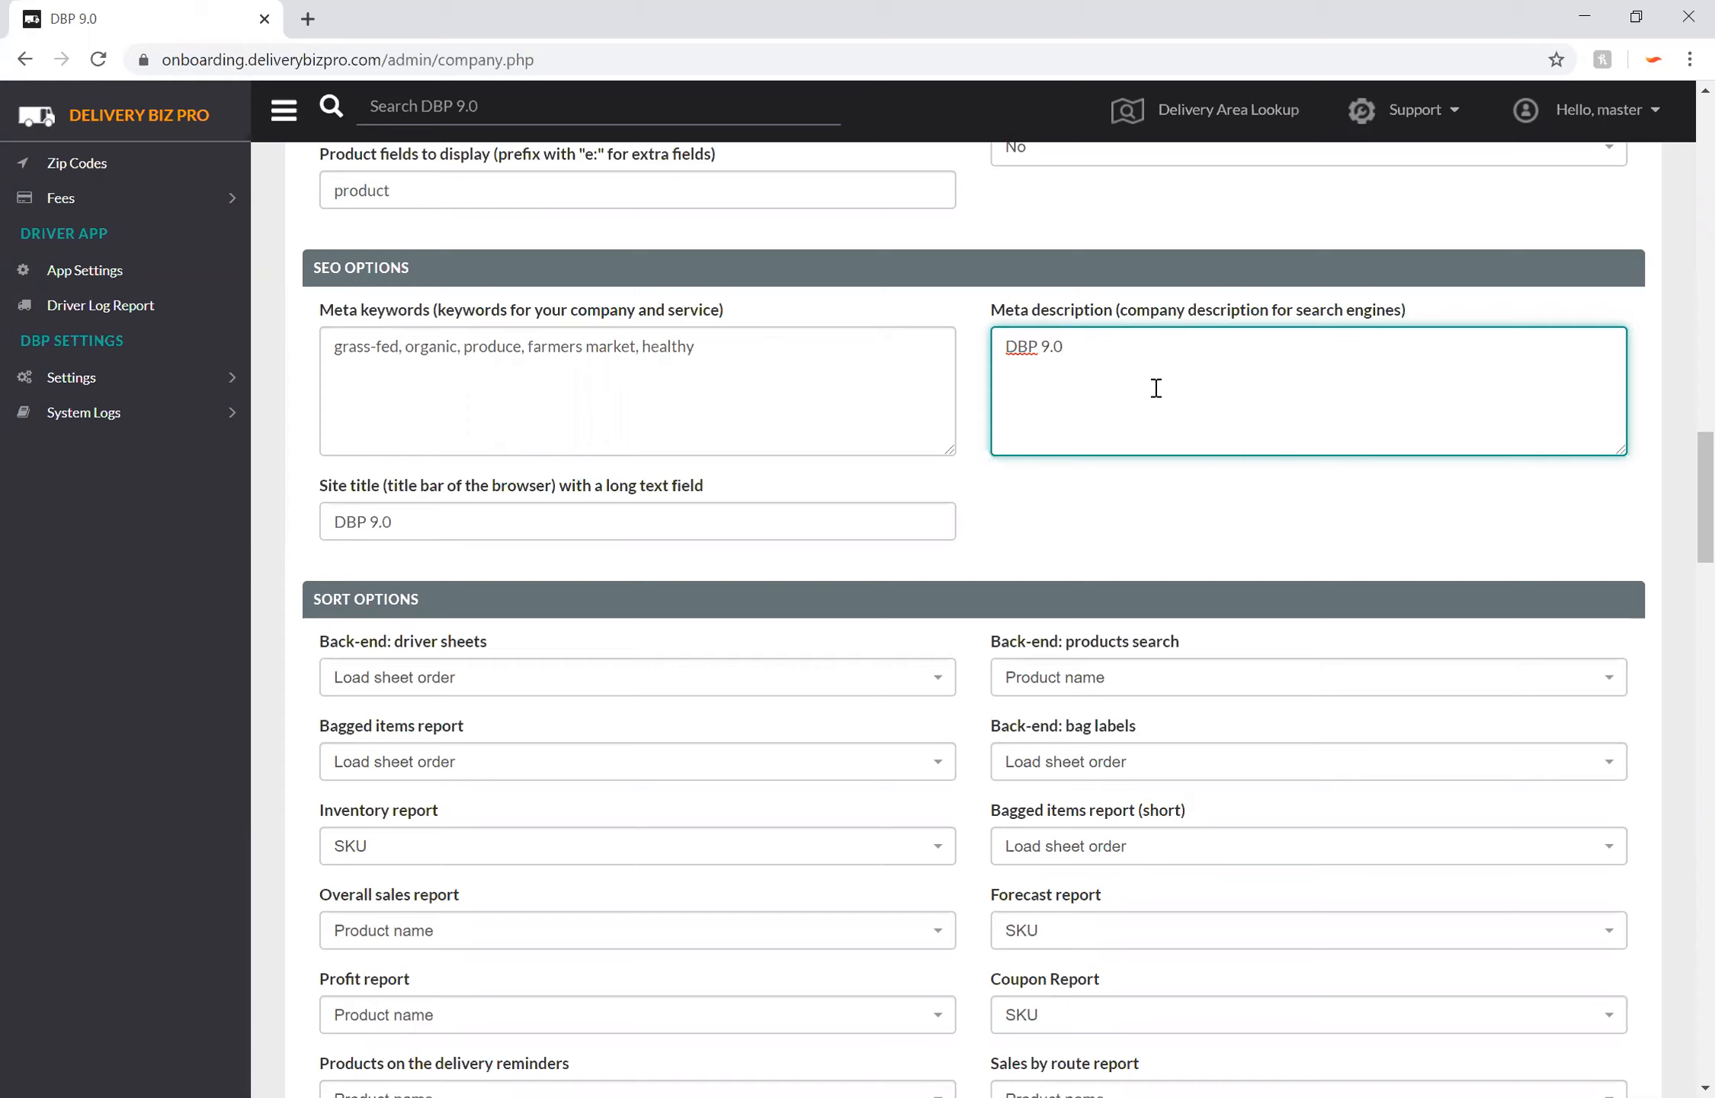
key(BackSpace)
key(BackSpace)
key(BackSpace)
key(BackSpace)
key(BackSpace)
key(BackSpace)
key(BackSpace)
text(Real foods delivere)
text(d localy)
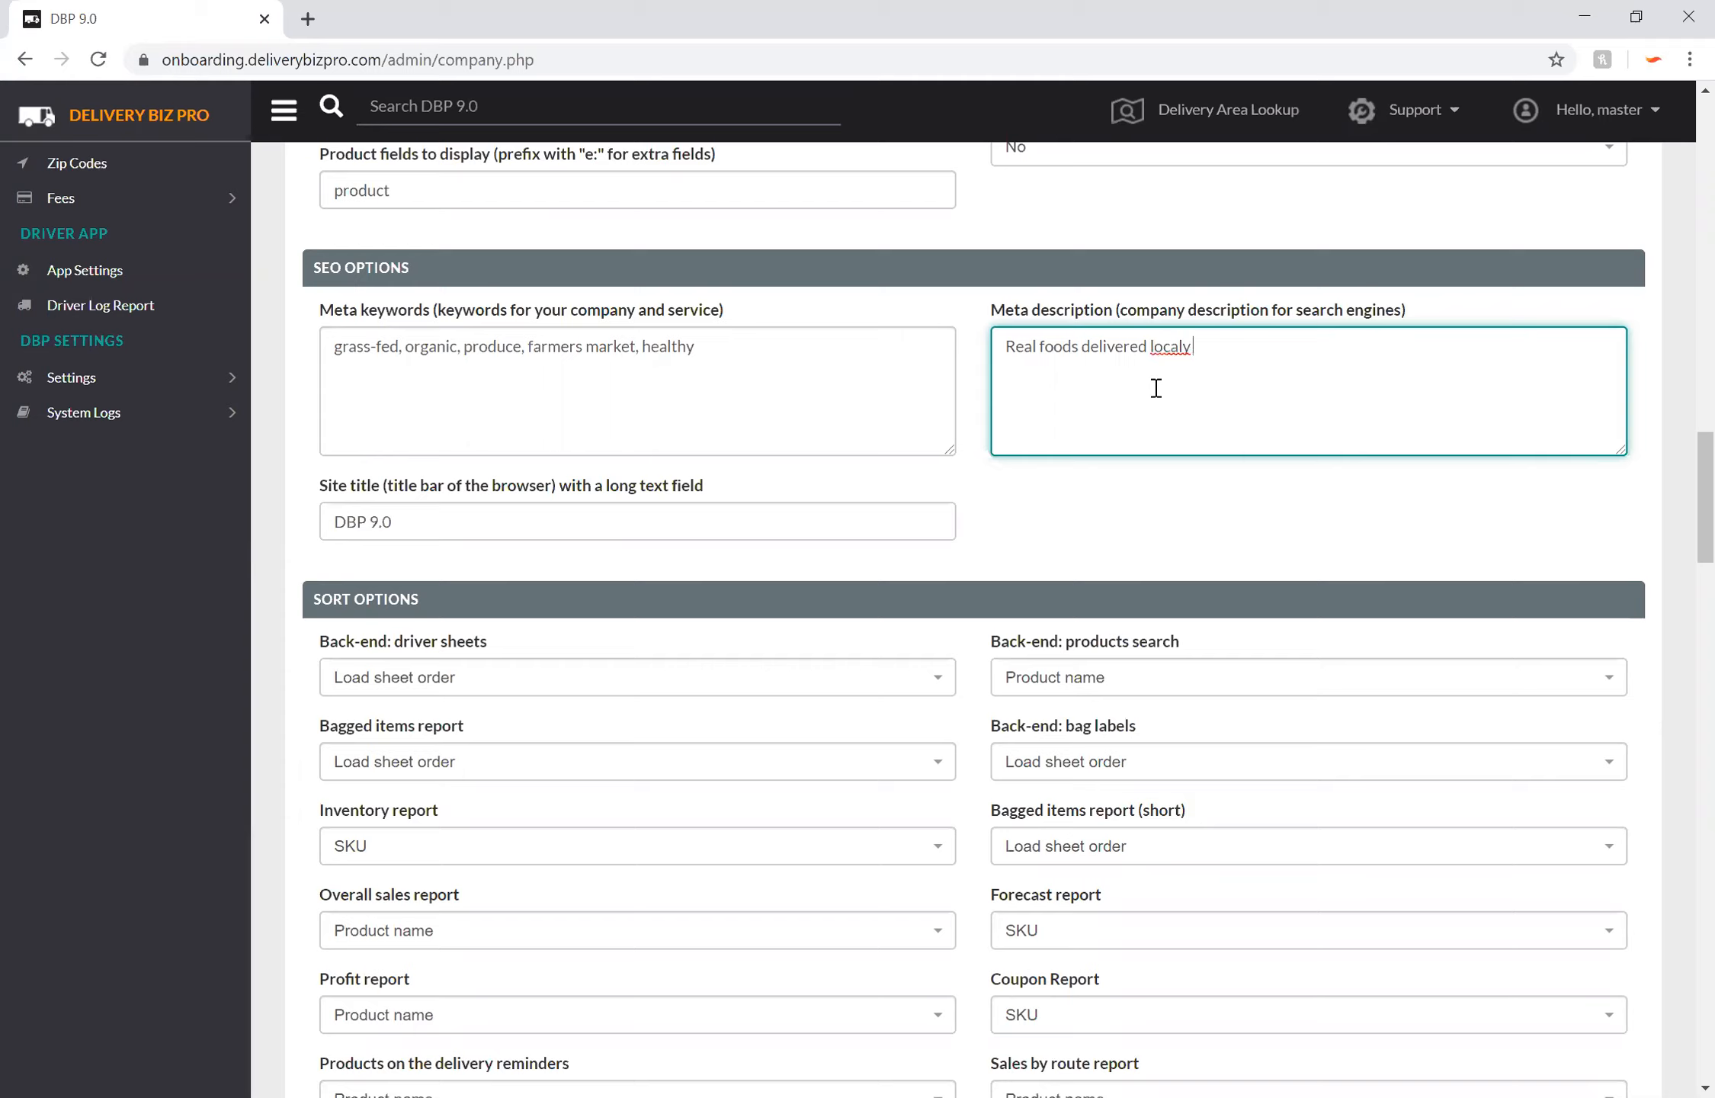
key(BackSpace)
text(ly)
text(, farm fresh produce box)
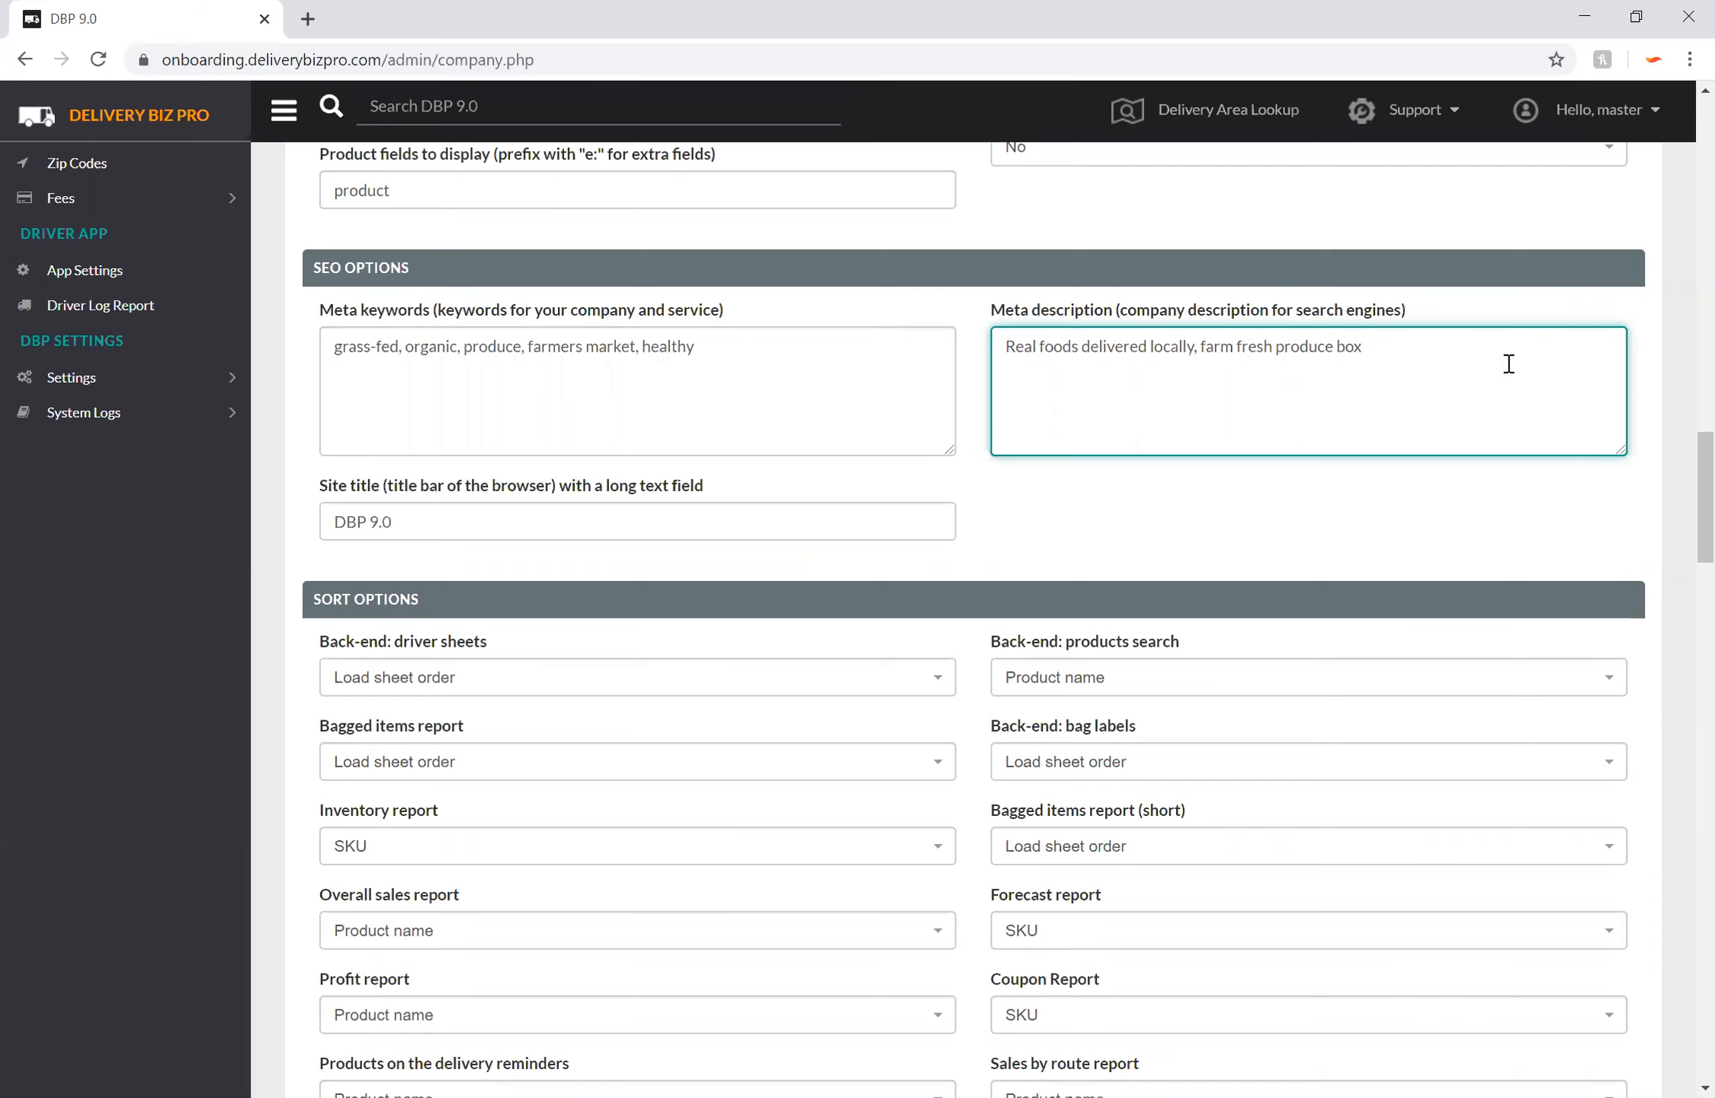
Step: Replace the site title with "Real Foods - Local and organic produce boxes delivered in San Fran"
scroll(1148, 546, down, 2)
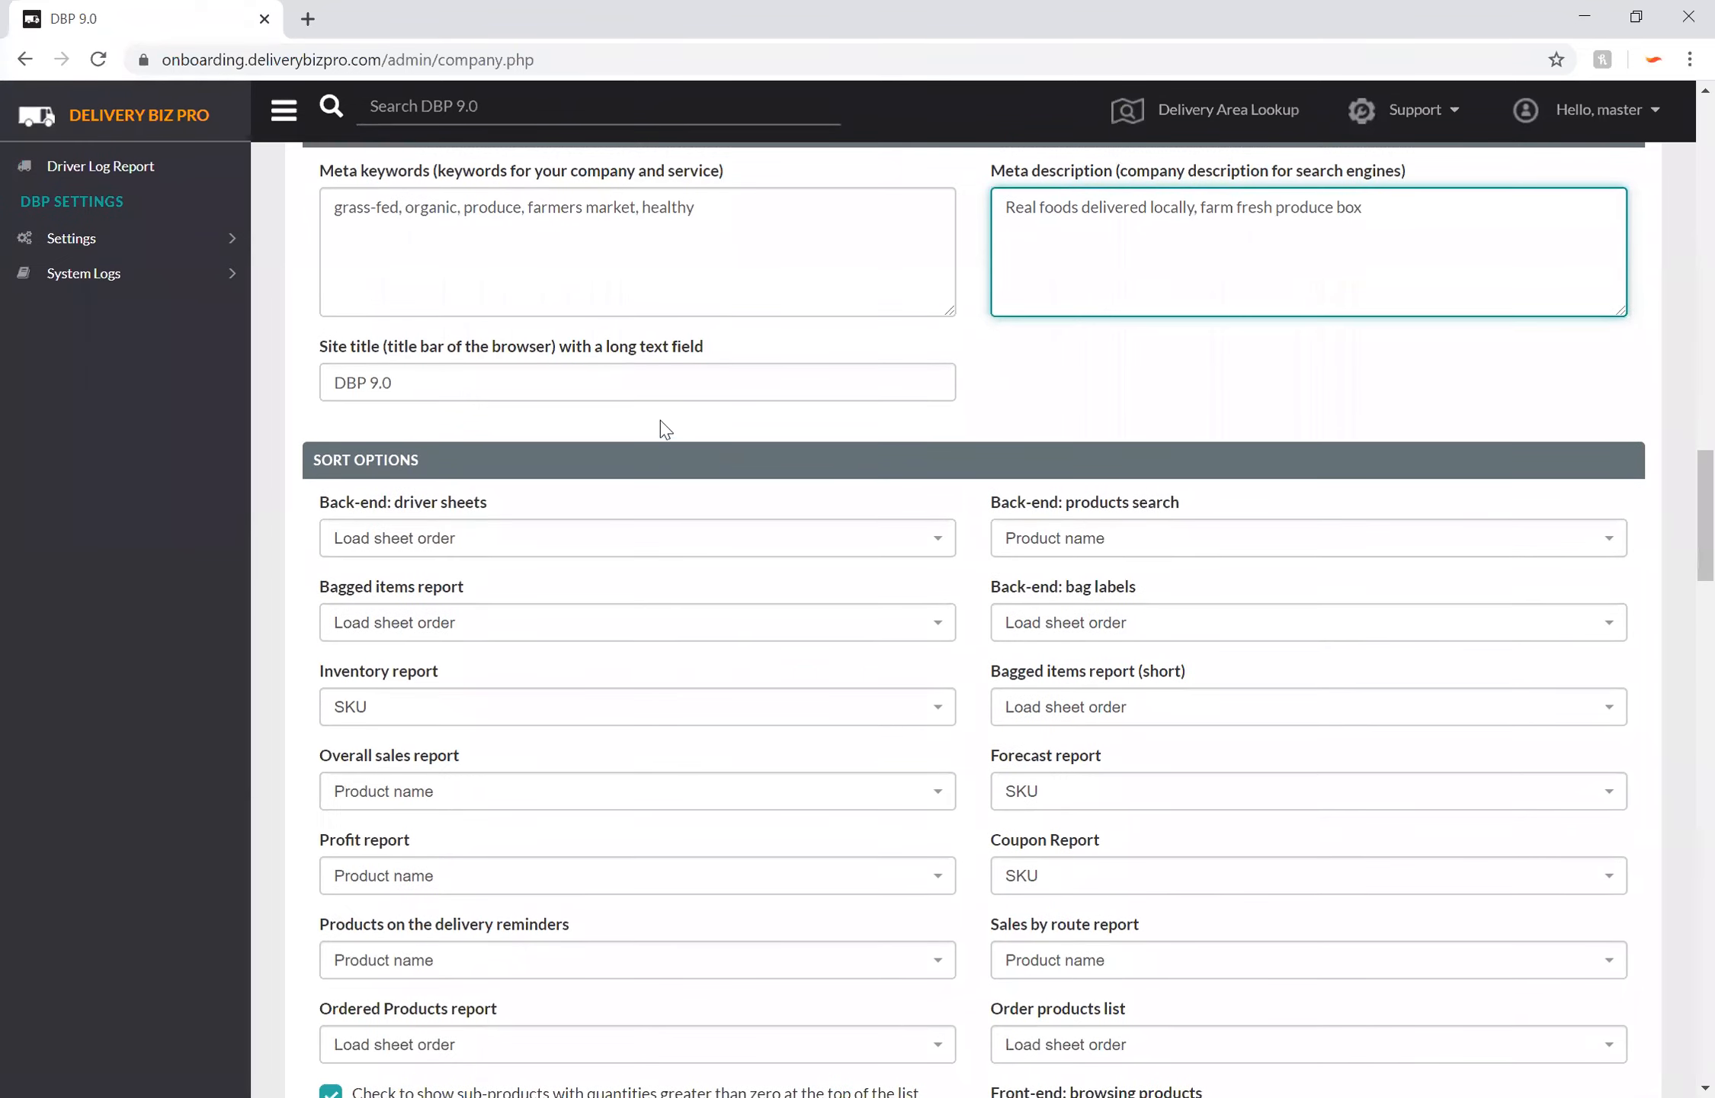
click(619, 385)
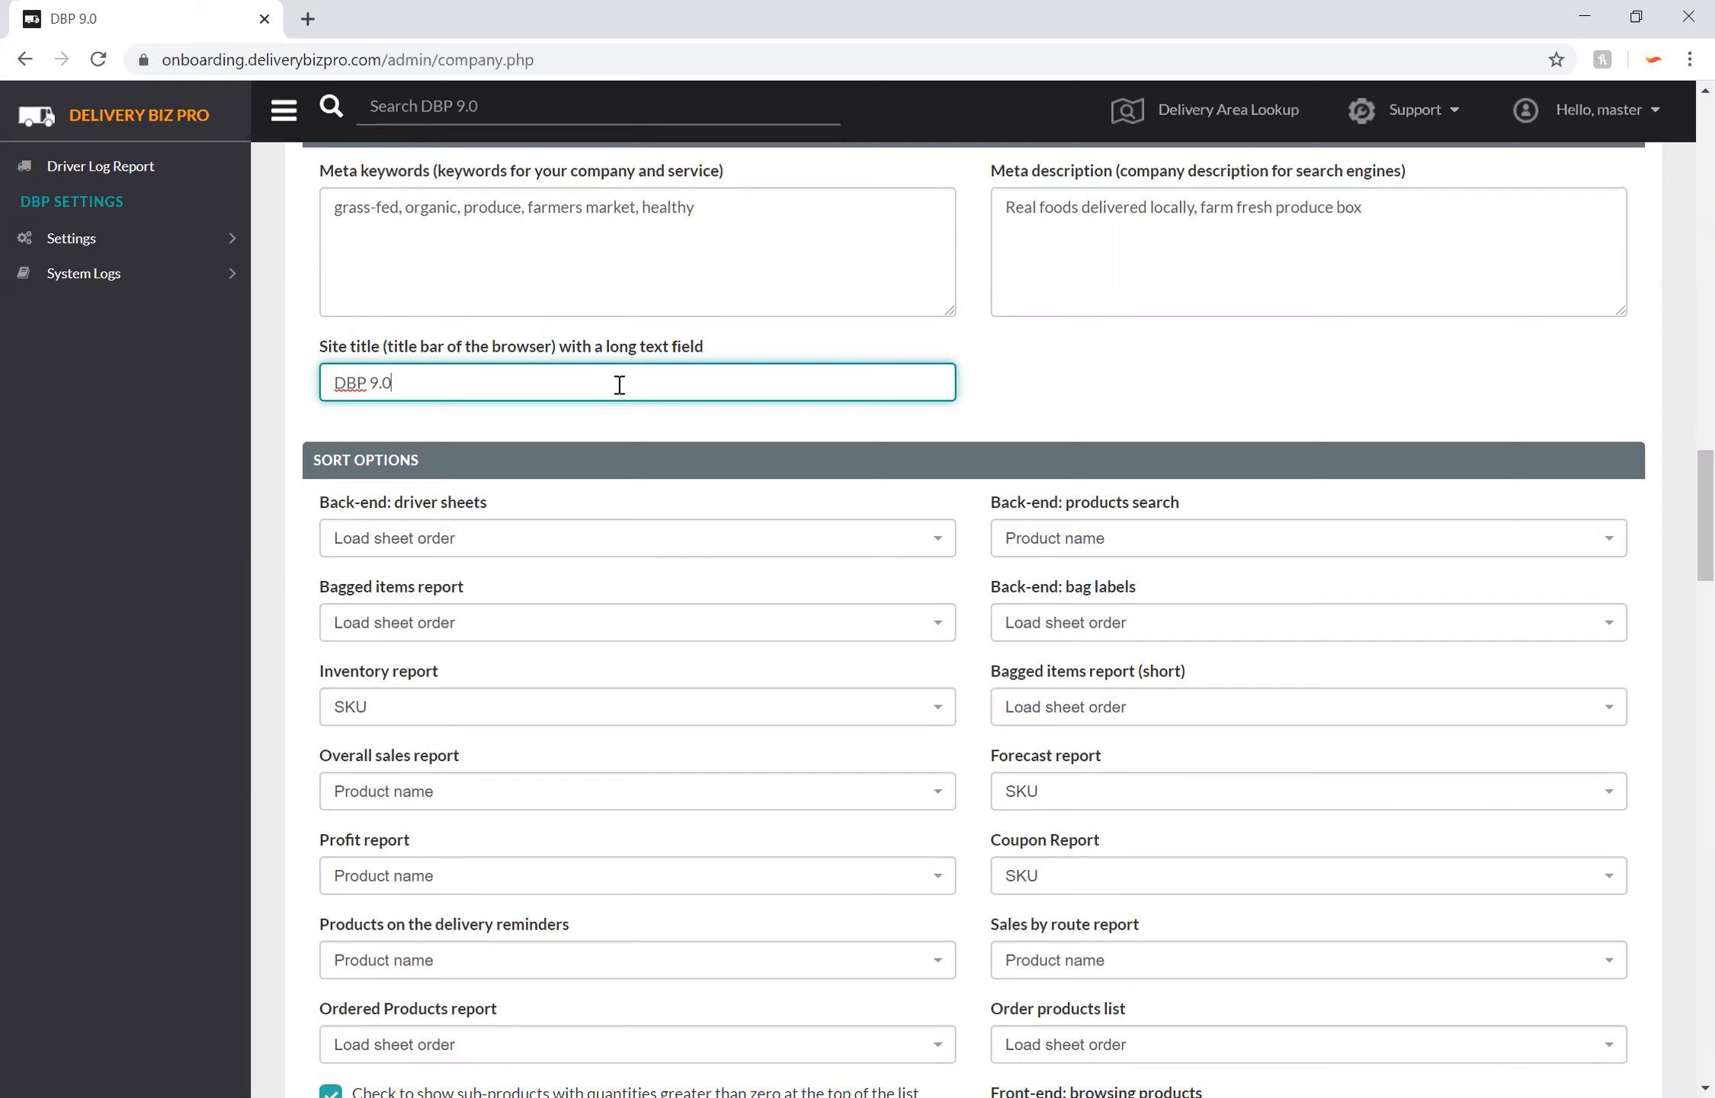
key(BackSpace)
key(BackSpace)
key(BackSpace)
key(BackSpace)
key(BackSpace)
key(BackSpace)
key(BackSpace)
text(Real Foods -)
text(Local and organ)
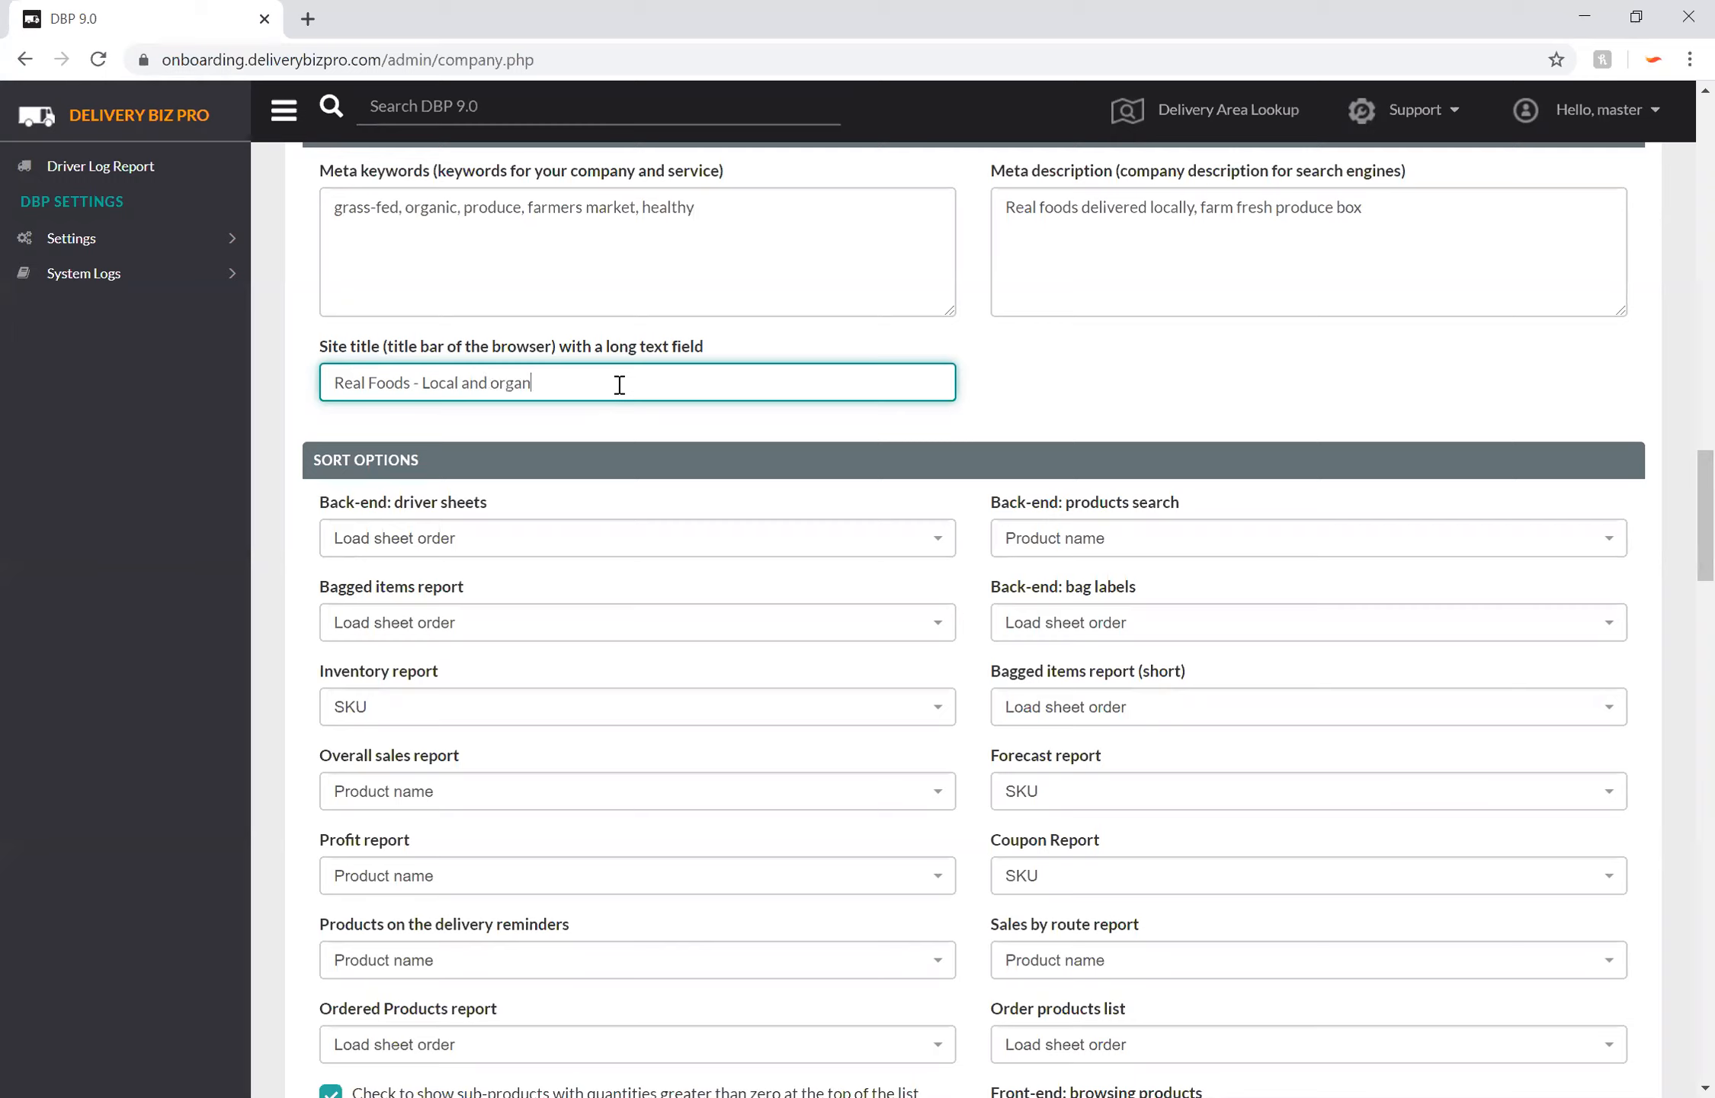
text(ic produce boxes delivered in San Fran)
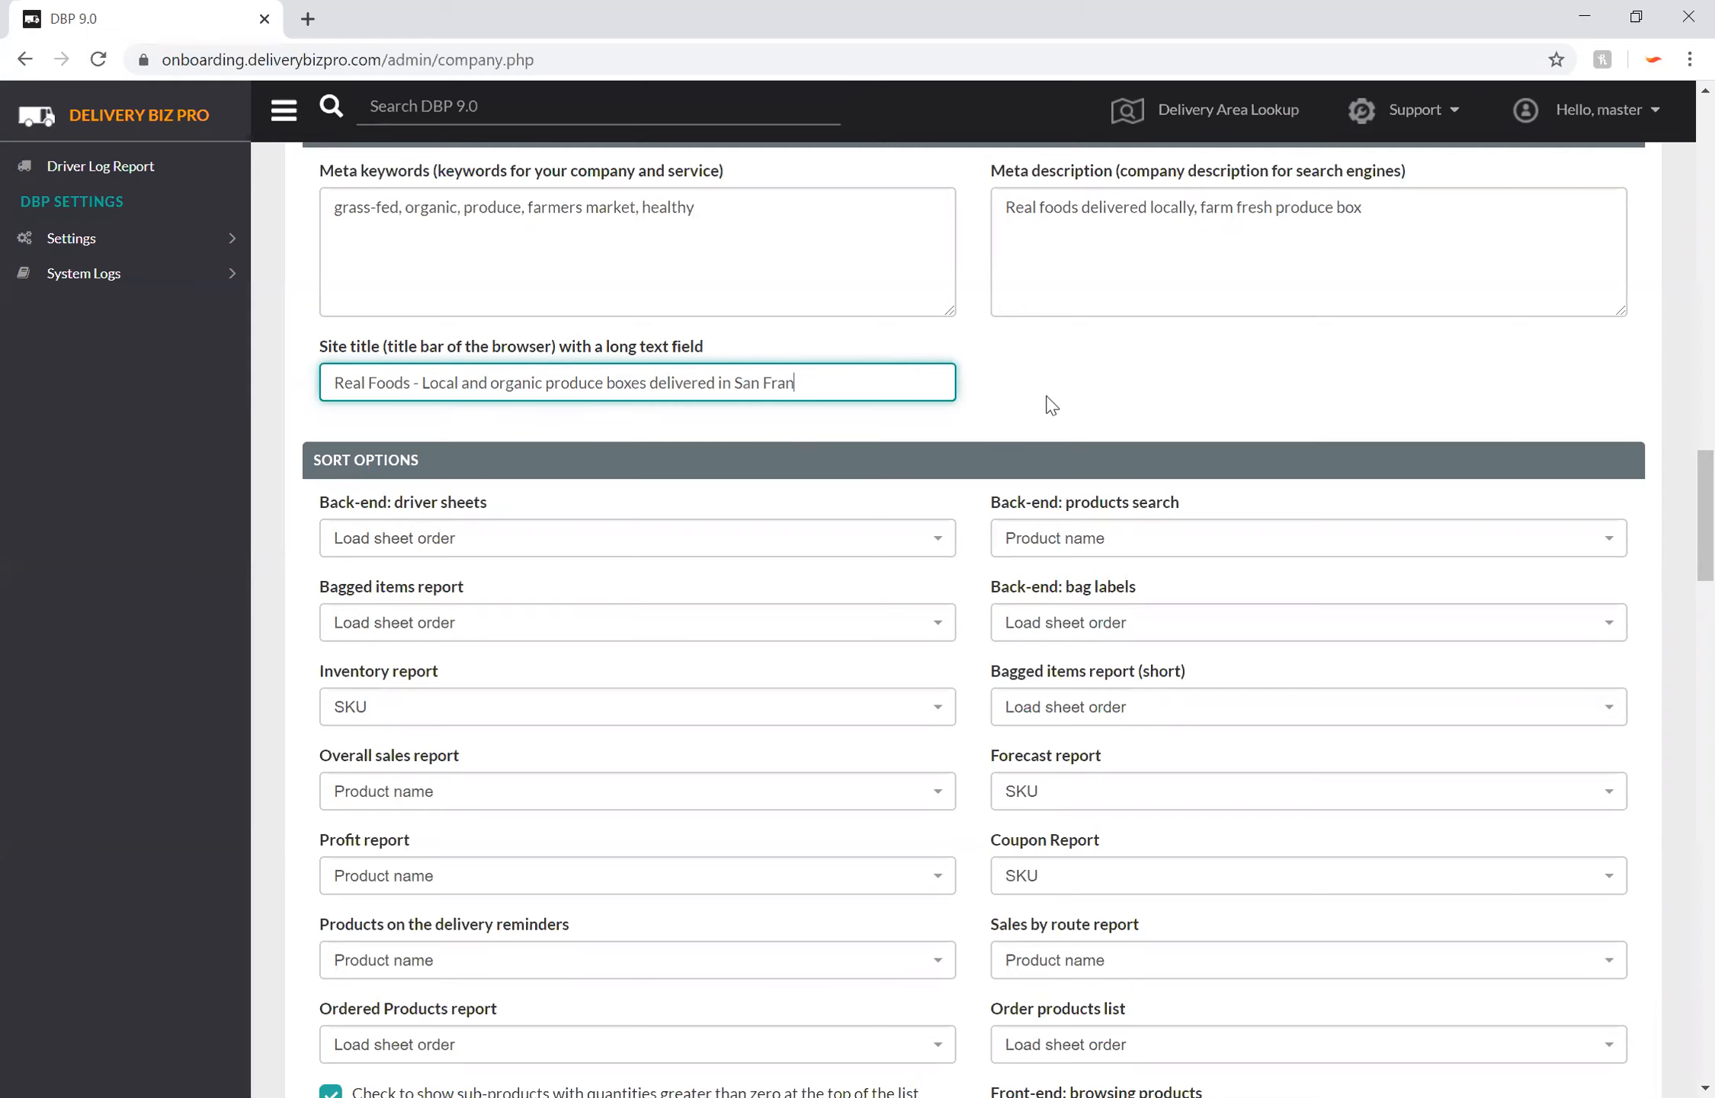
Step: Review the Sort Options for reports and the "We deliver to your area" message under Delivery Options
scroll(1047, 398, down, 1)
scroll(1047, 398, down, 2)
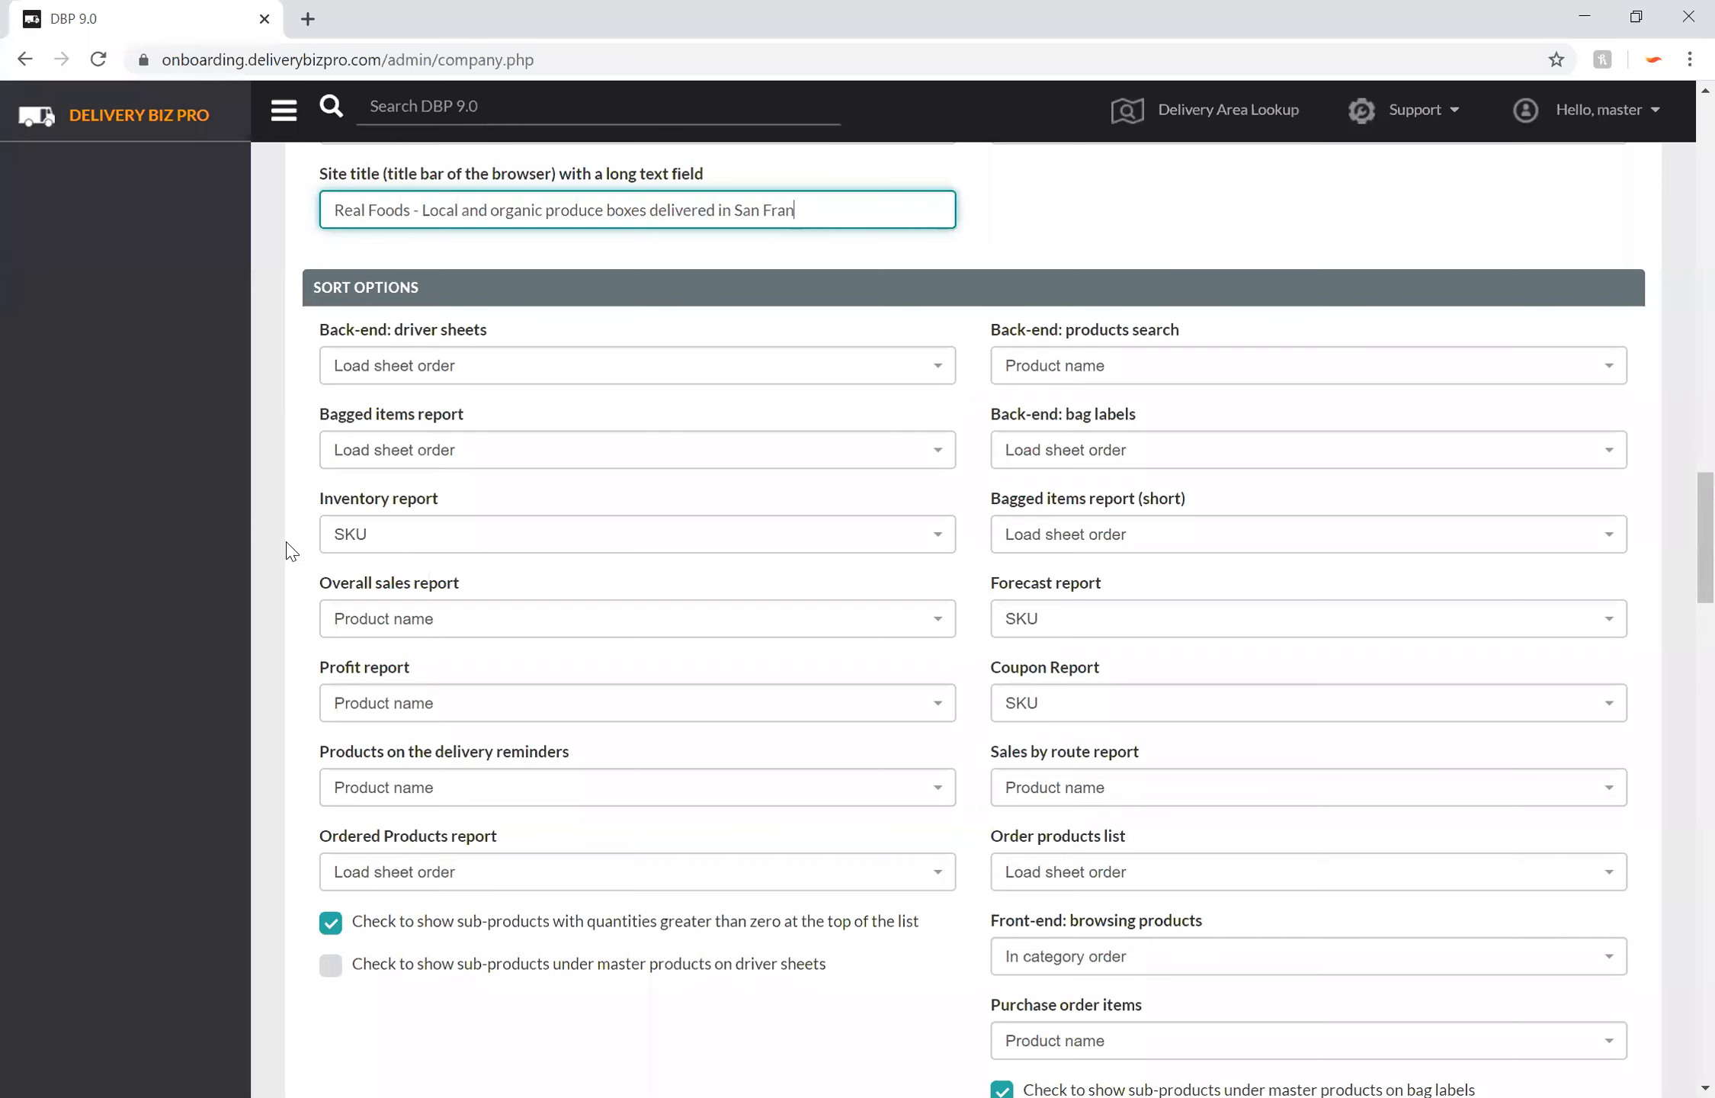
scroll(290, 550, down, 10)
scroll(290, 551, down, 2)
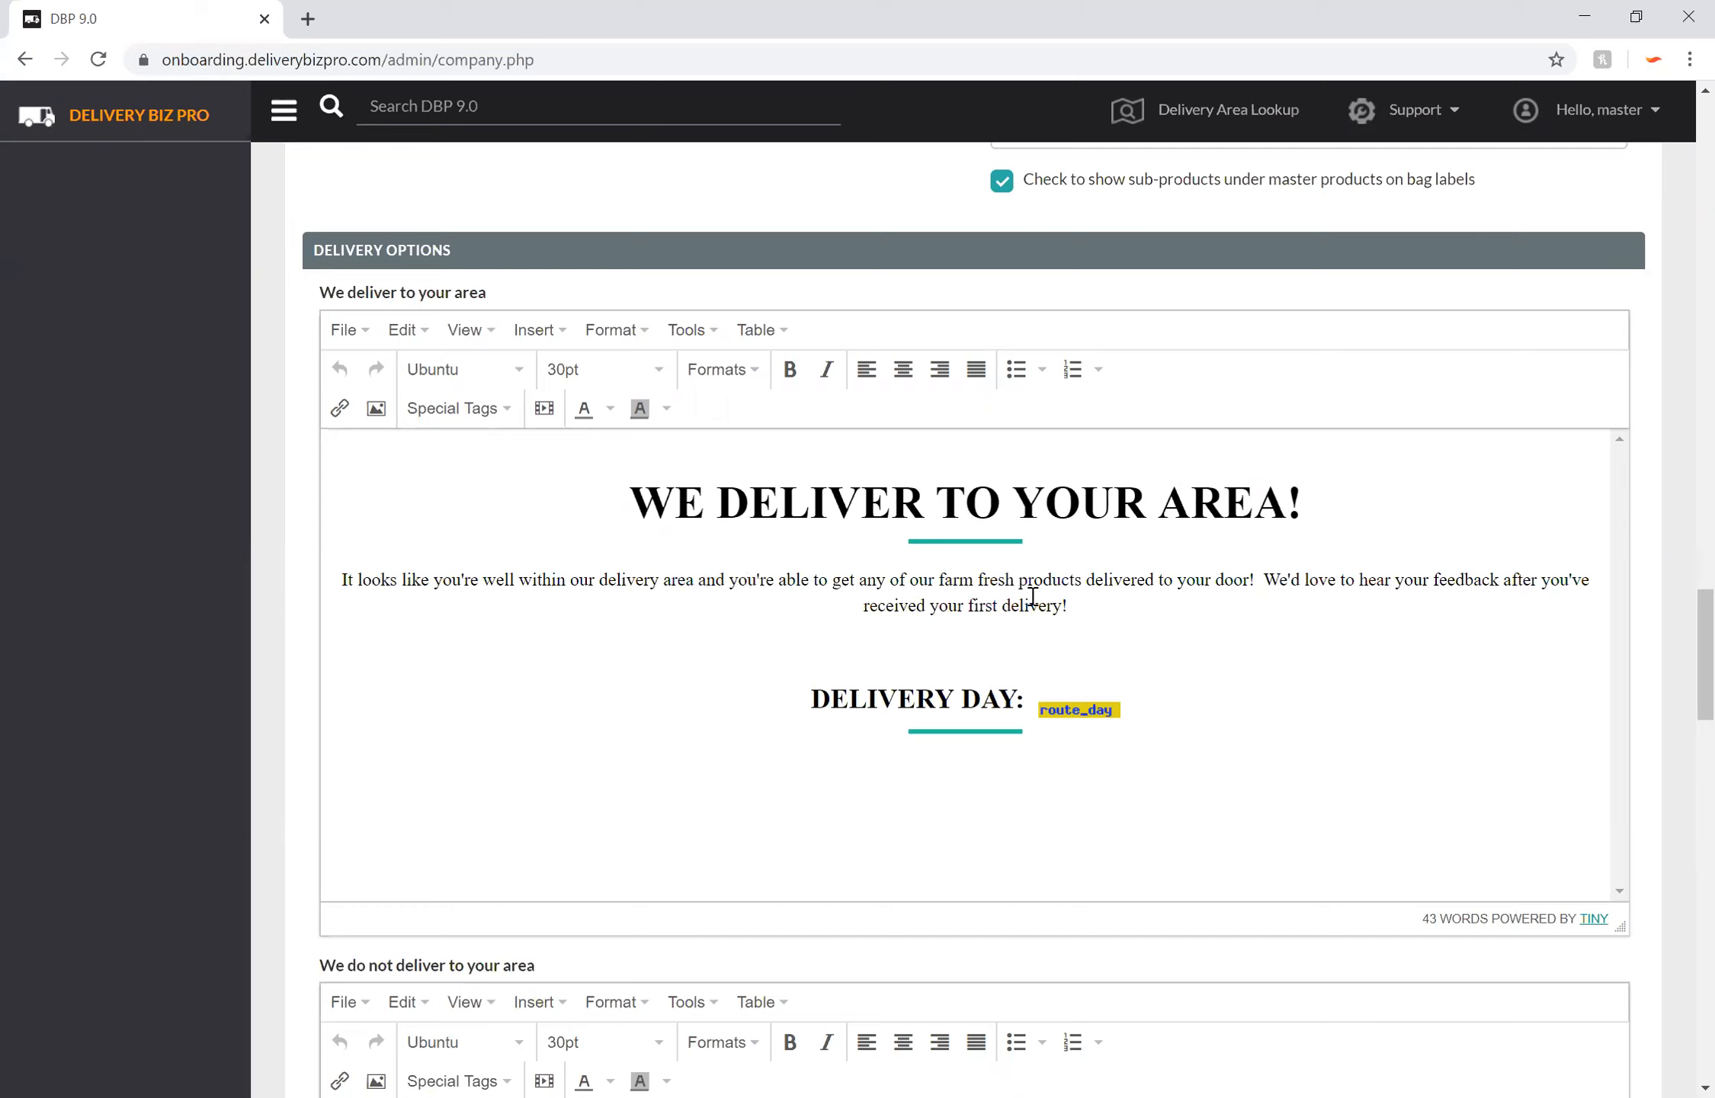
drag(1121, 624, 459, 500)
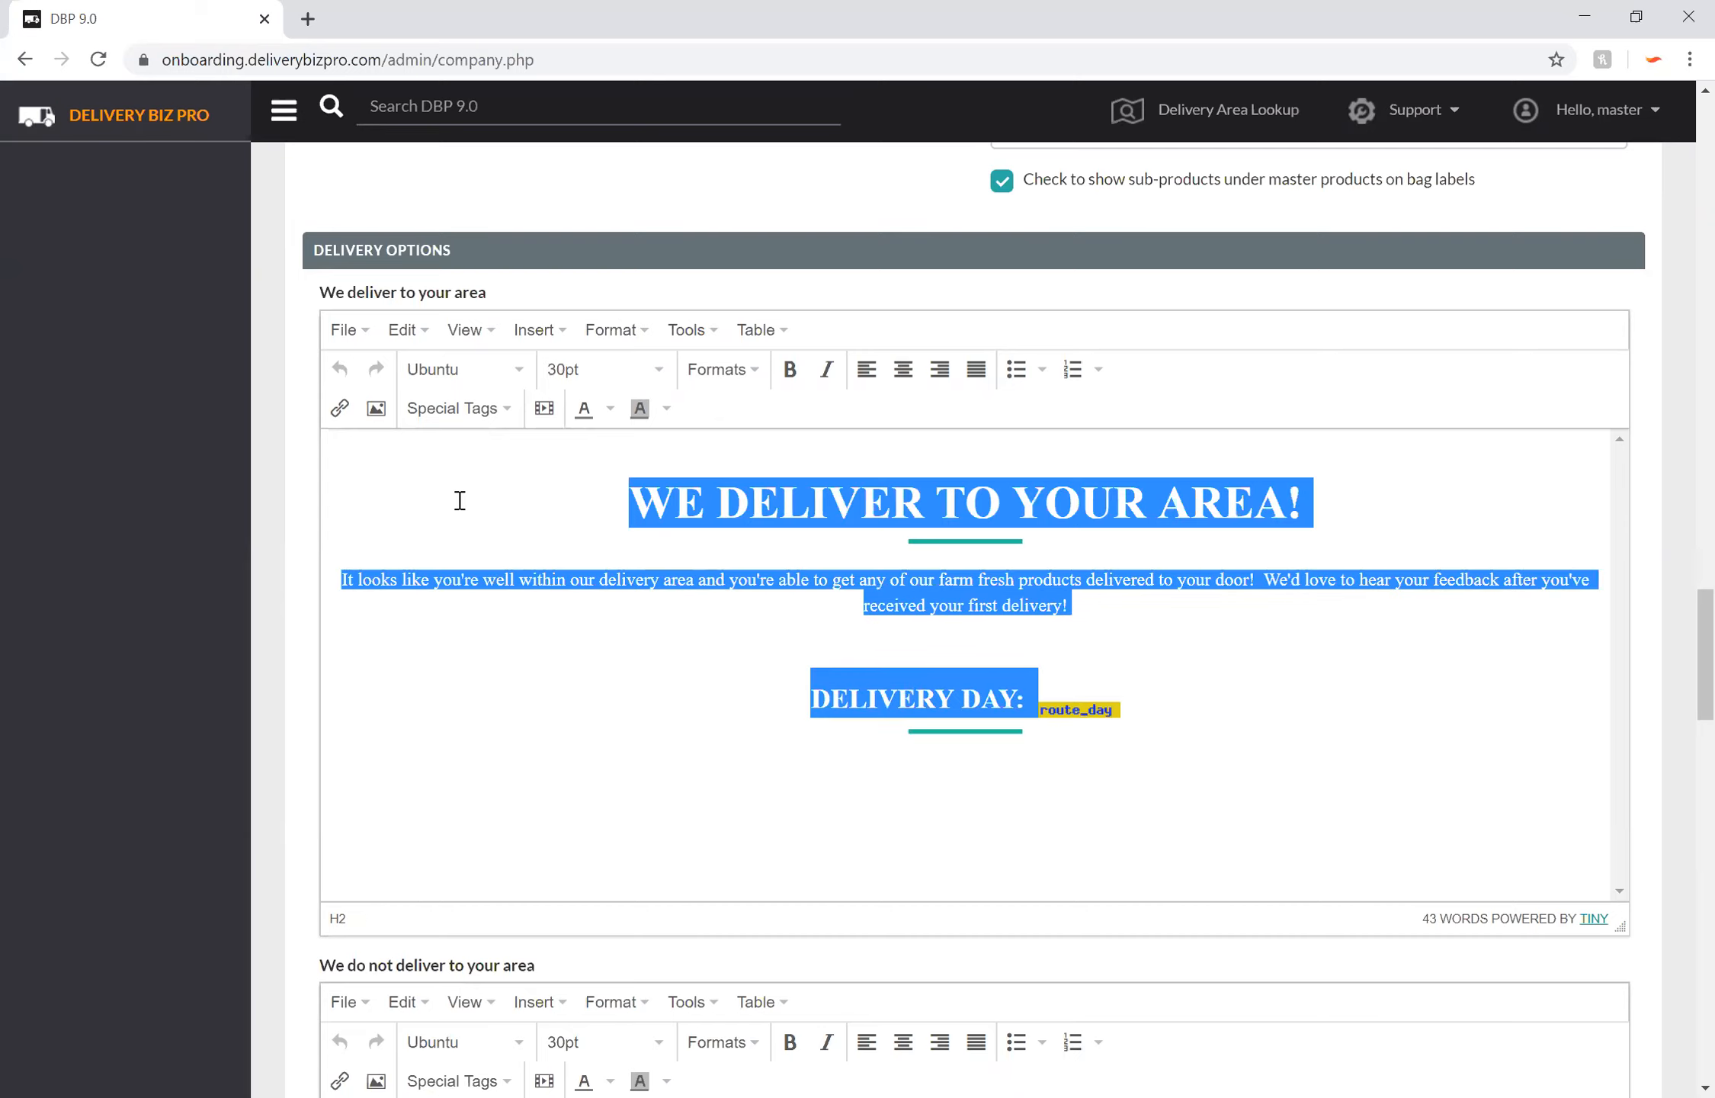
click(1111, 614)
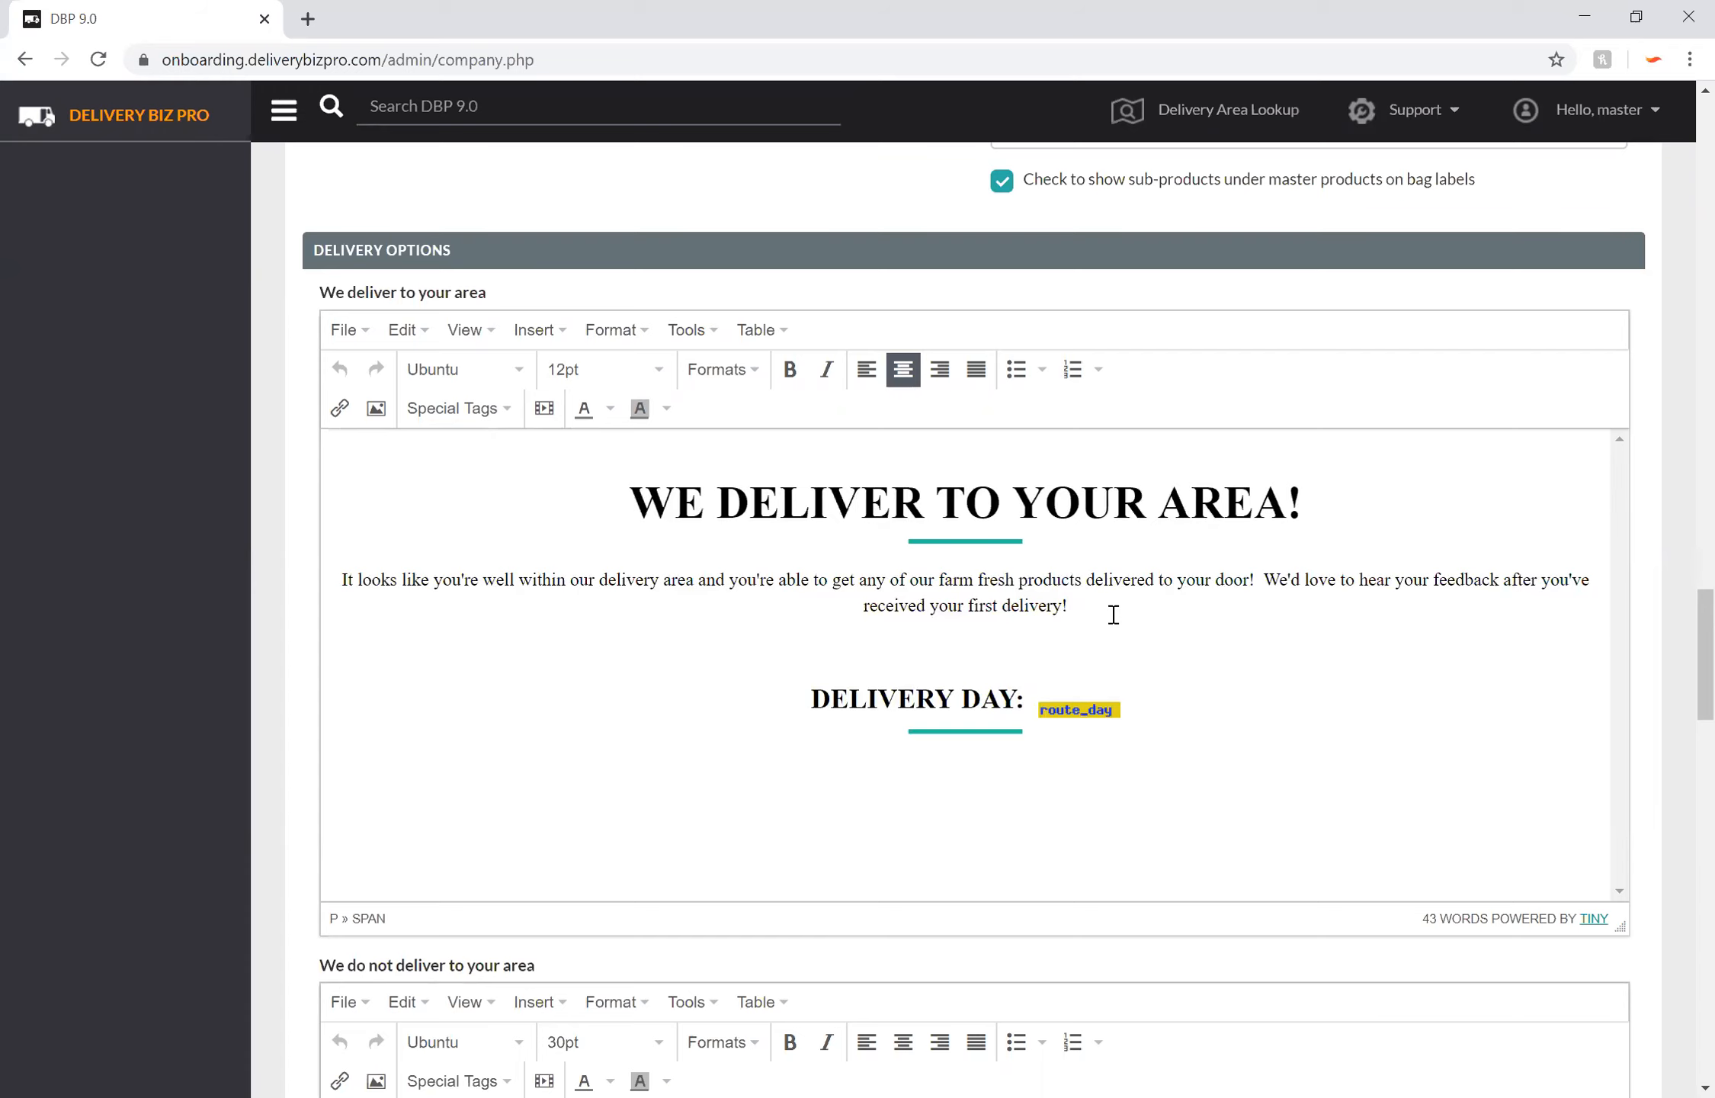
scroll(1113, 614, down, 1)
Step: Review both "We do not deliver to your area" messages and the checkout congratulation message
scroll(1113, 614, down, 7)
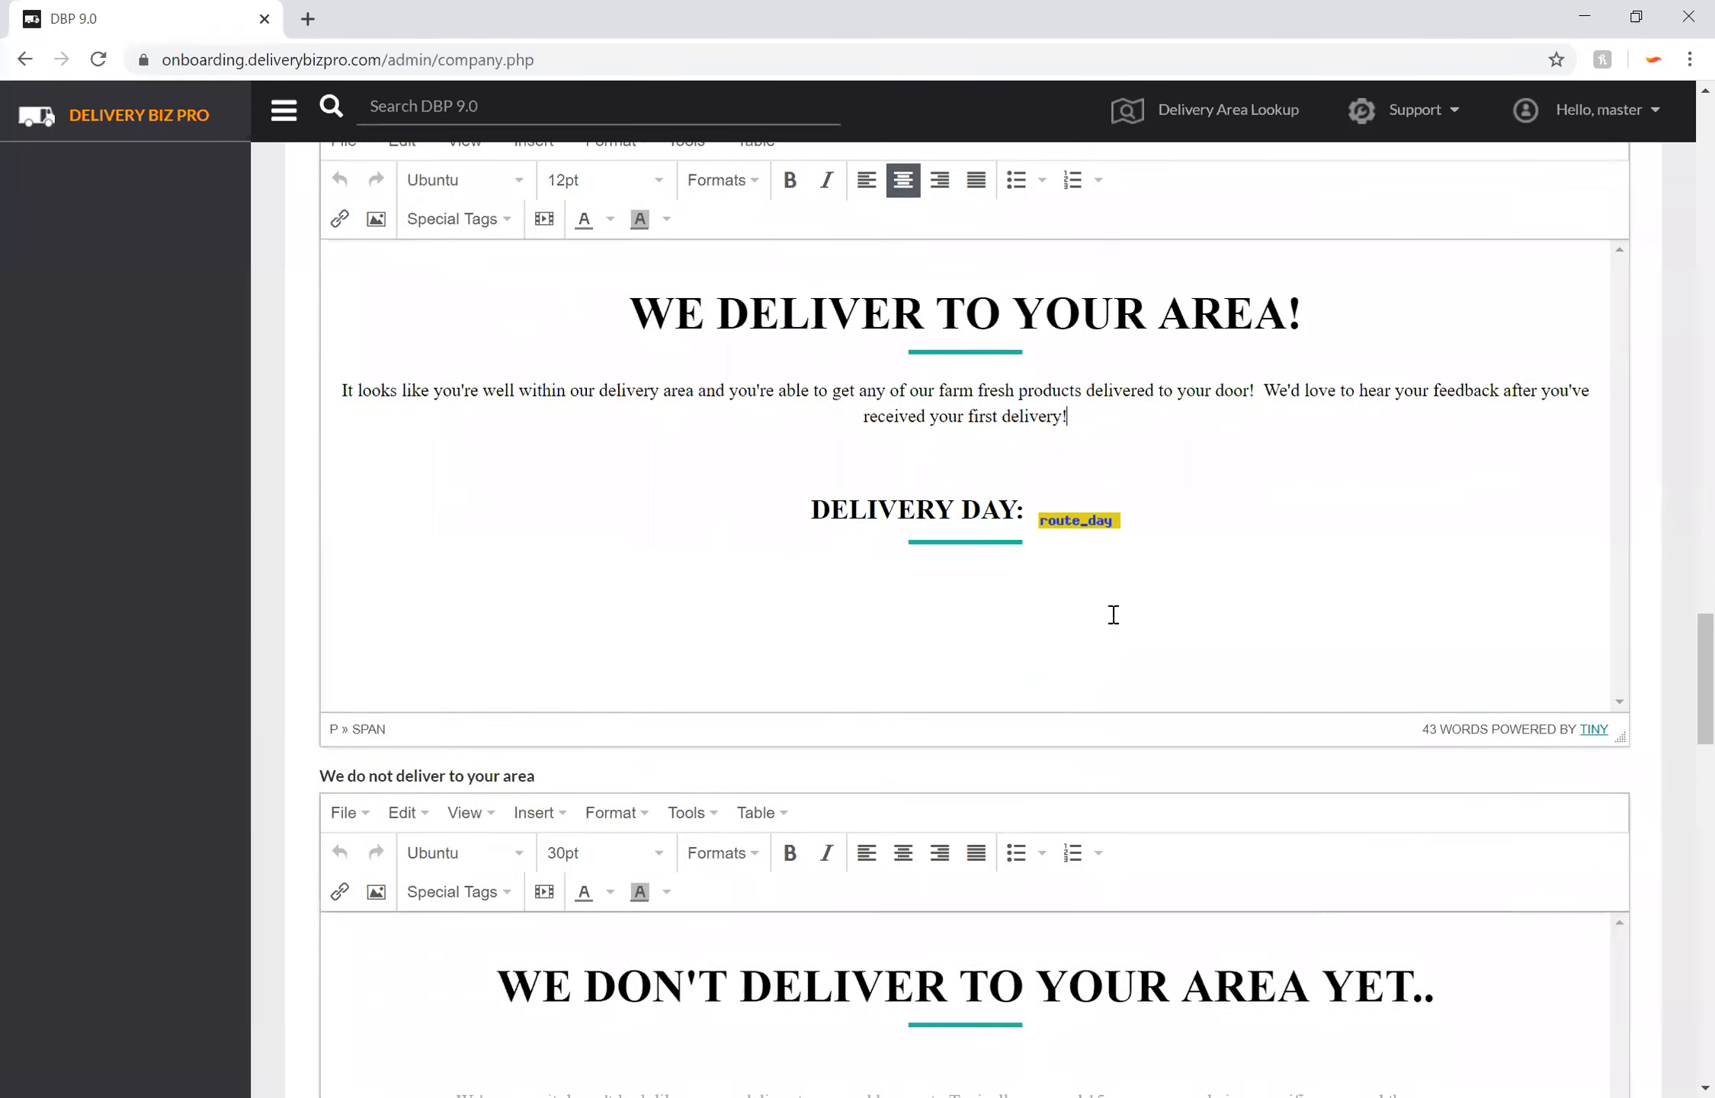
scroll(1115, 621, down, 1)
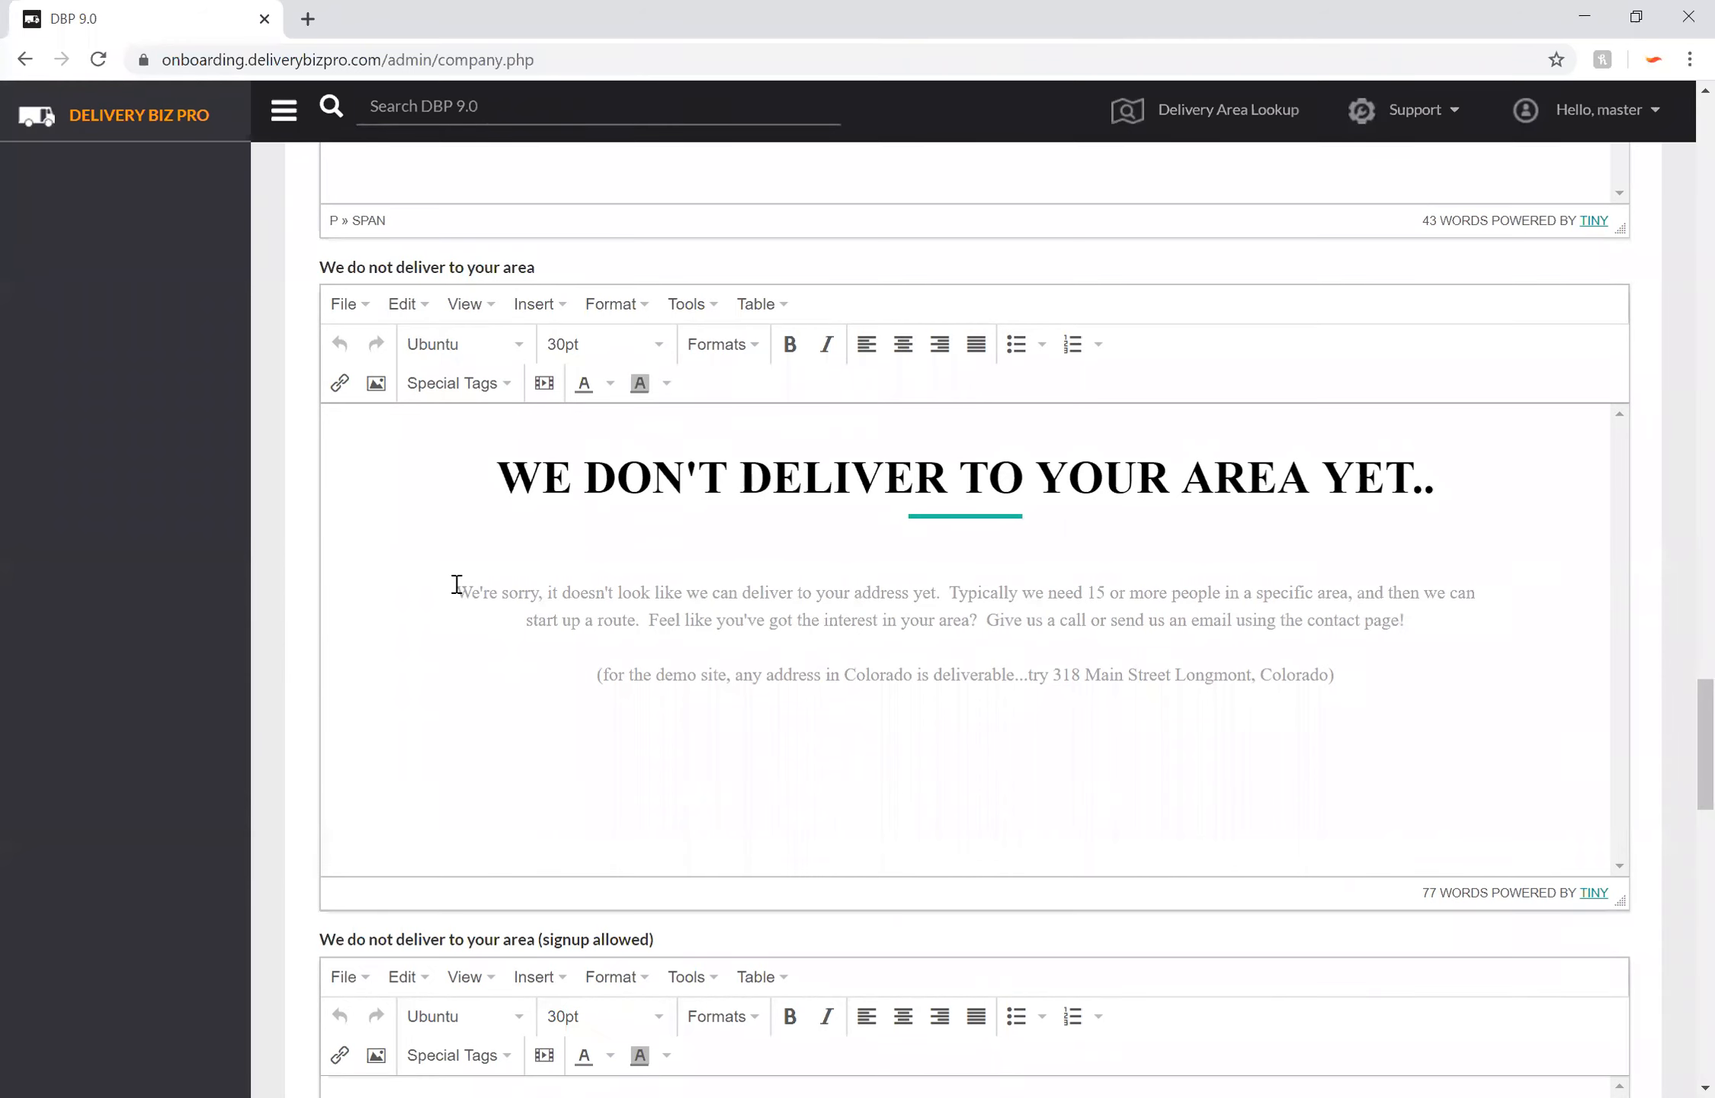
scroll(456, 584, down, 6)
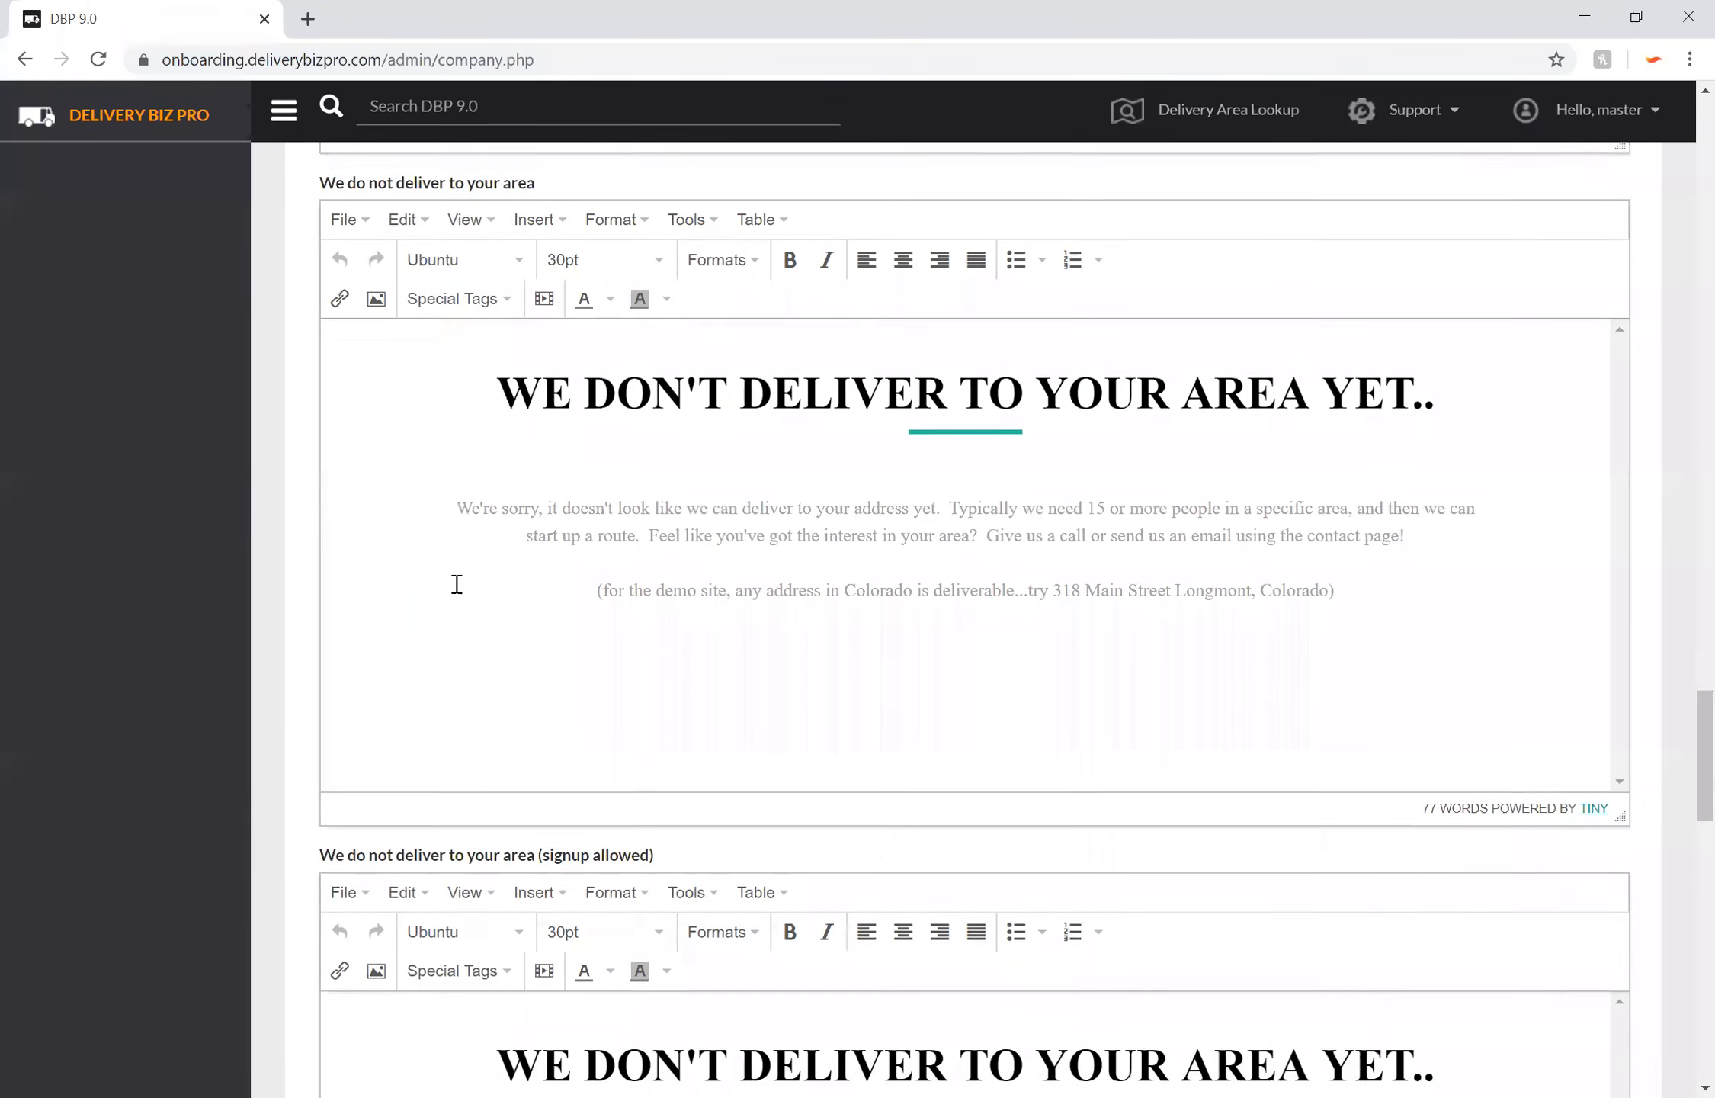
scroll(458, 591, down, 2)
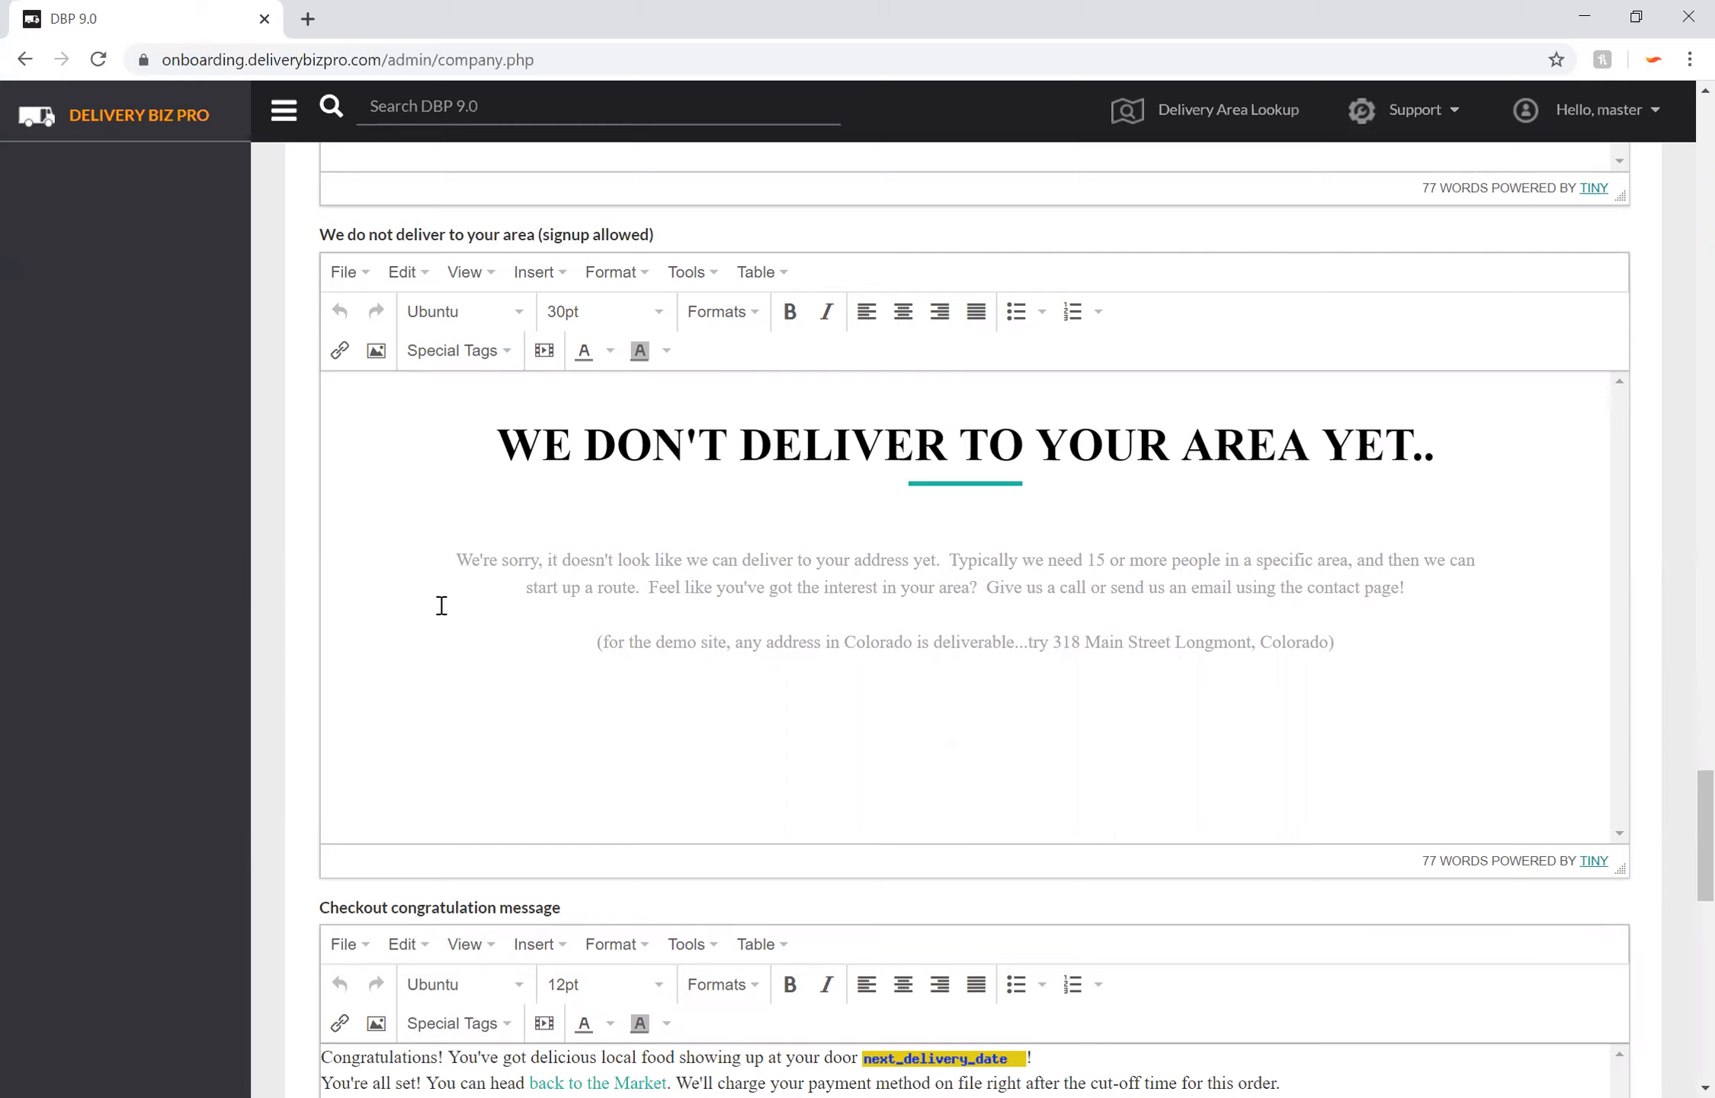
click(442, 605)
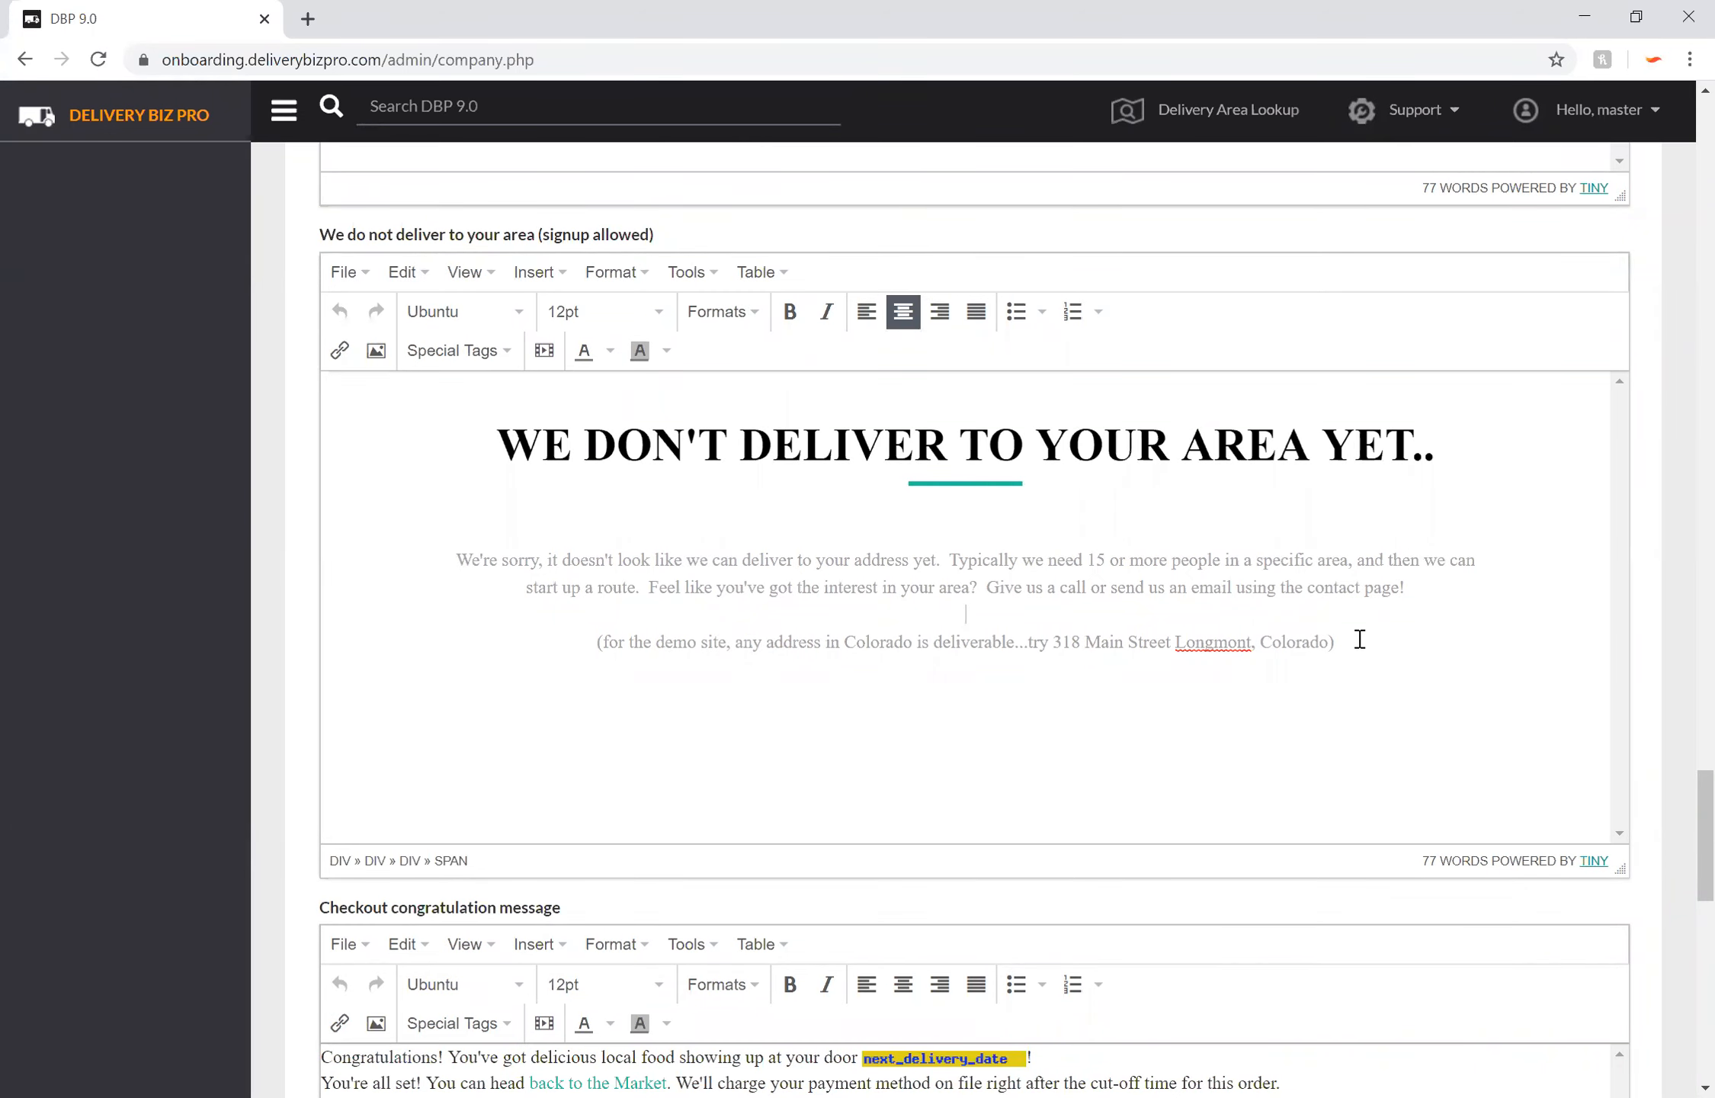
scroll(1360, 639, down, 6)
scroll(1363, 649, down, 2)
scroll(1363, 649, down, 1)
scroll(1363, 649, up, 1)
scroll(1364, 648, up, 1)
scroll(1363, 649, down, 1)
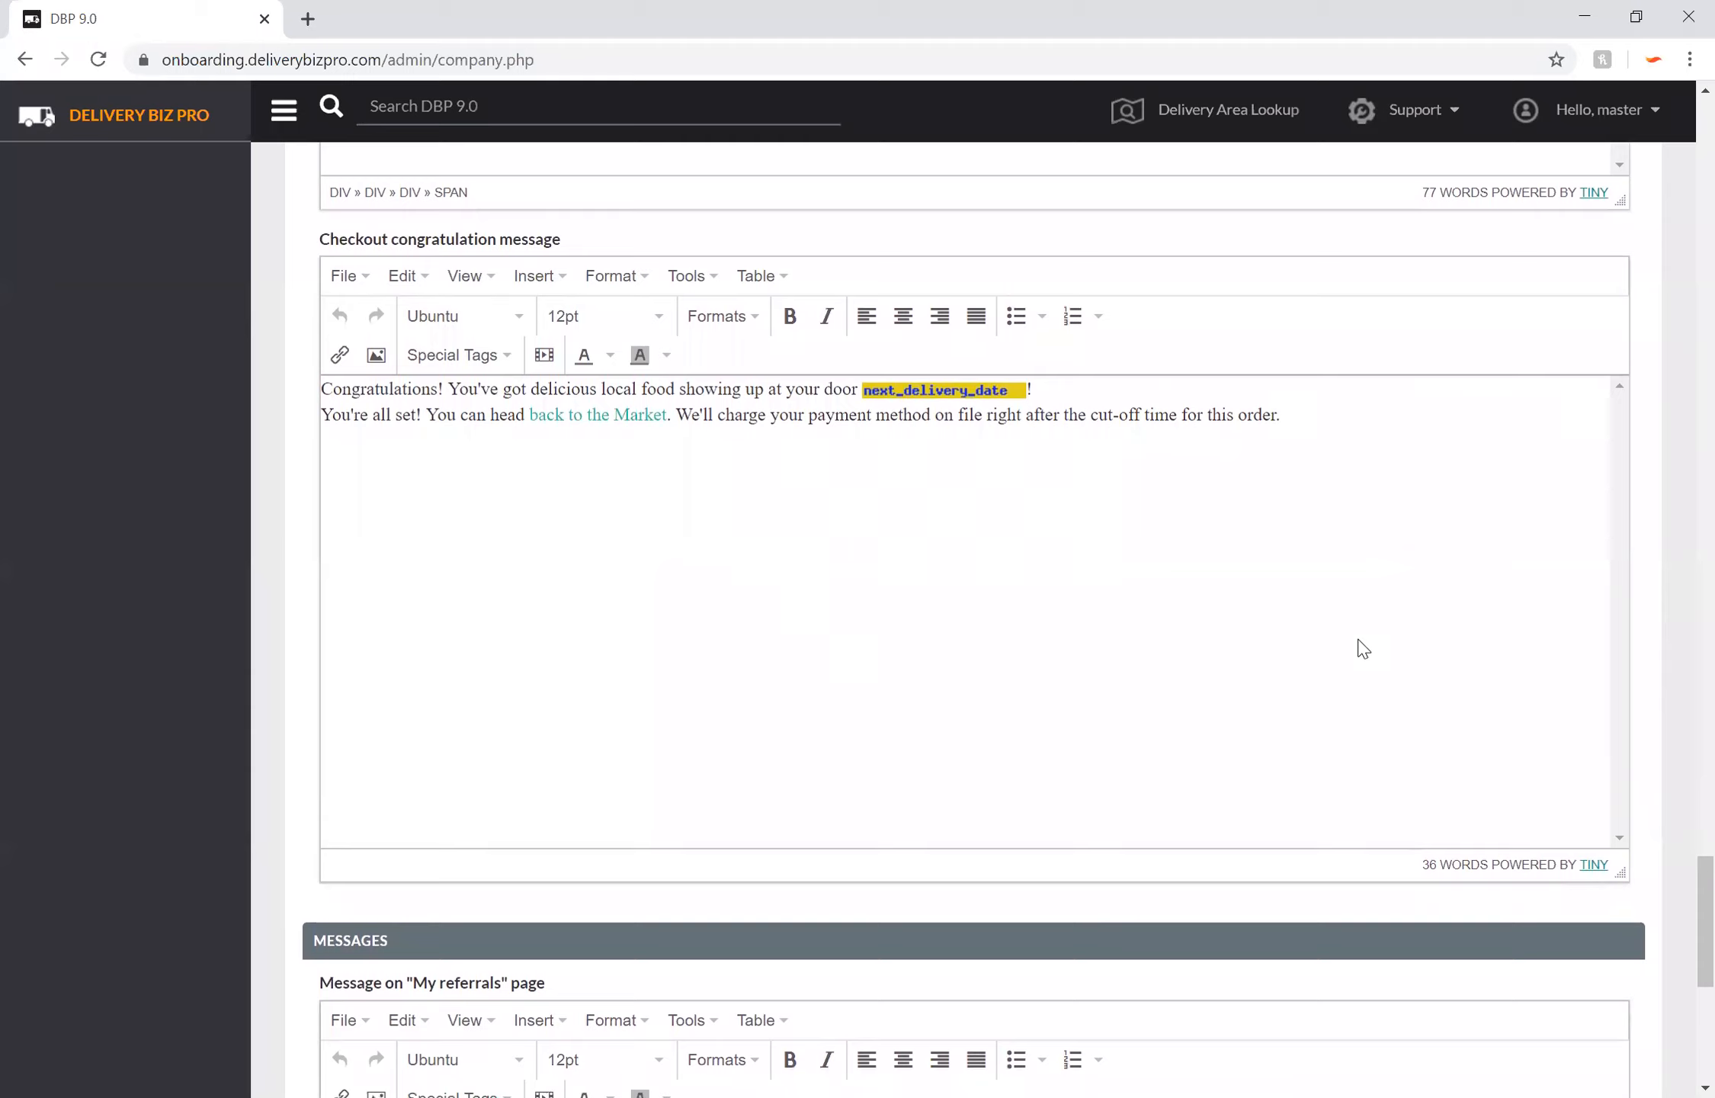
scroll(1363, 649, down, 1)
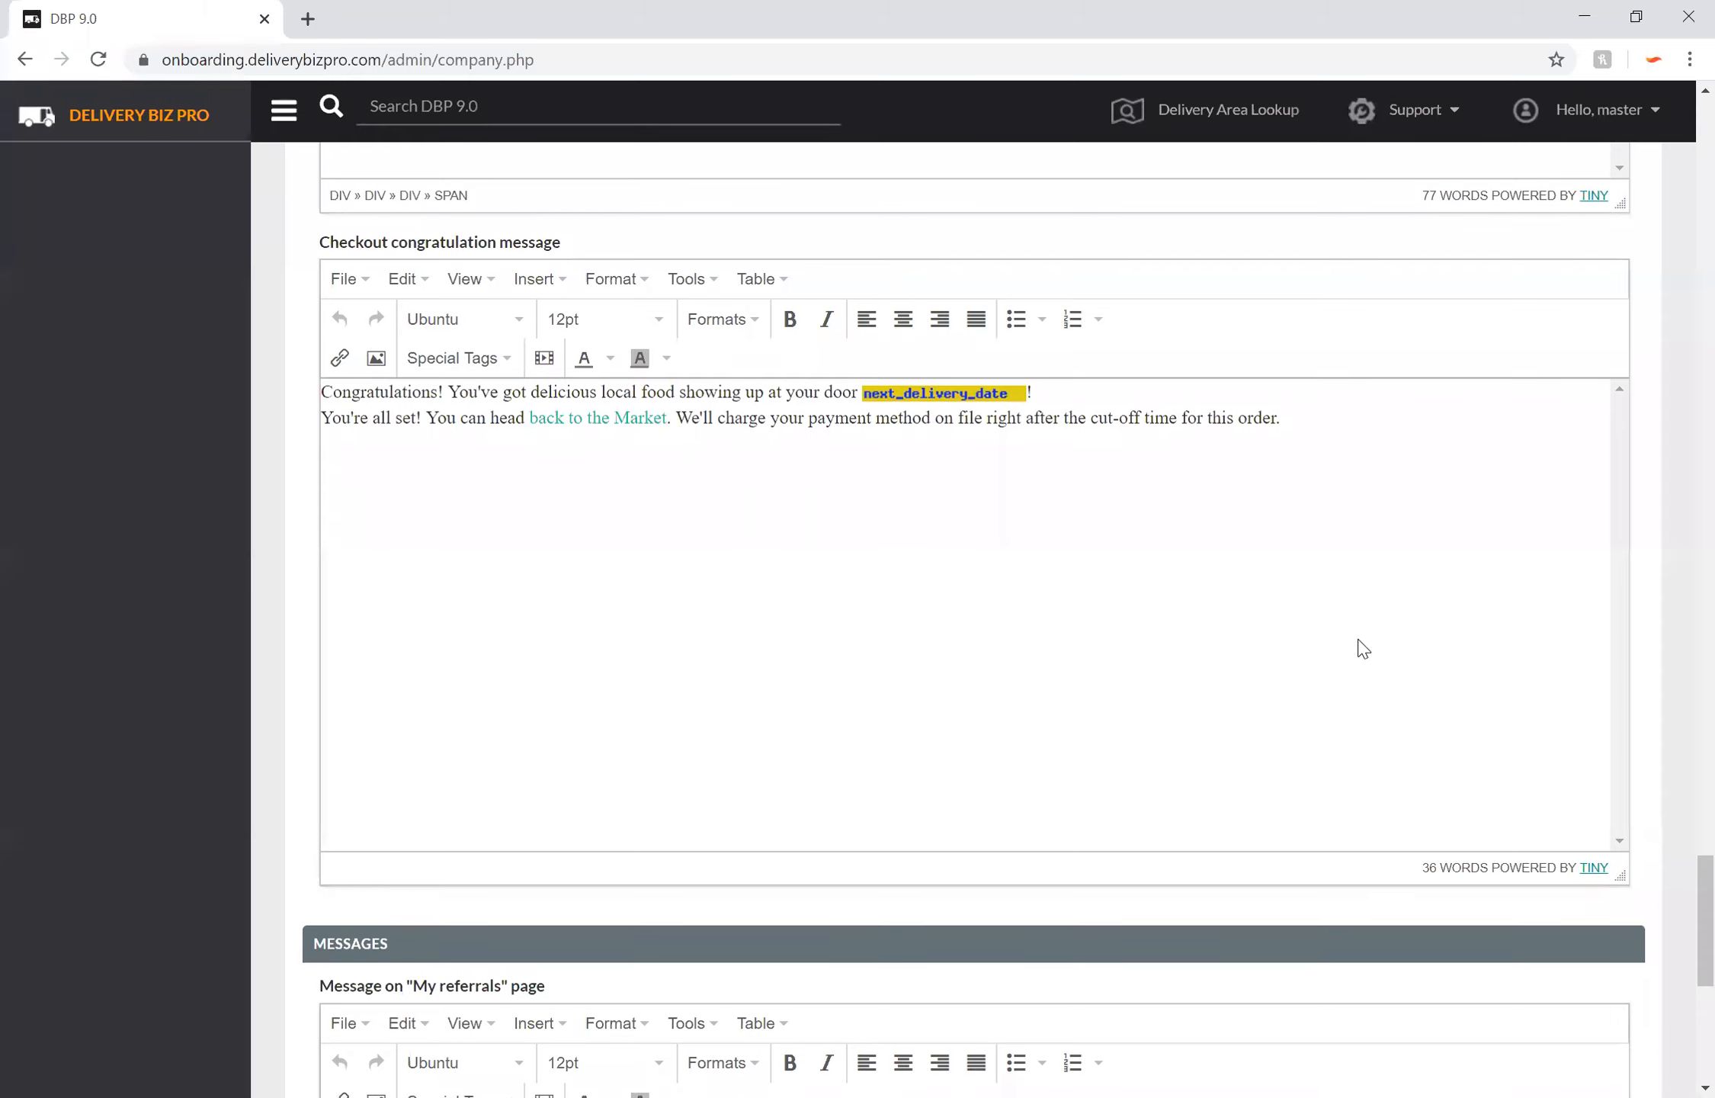
Step: Save the company settings, leaving the "My referrals" page message empty
scroll(1363, 648, down, 1)
scroll(1363, 648, down, 8)
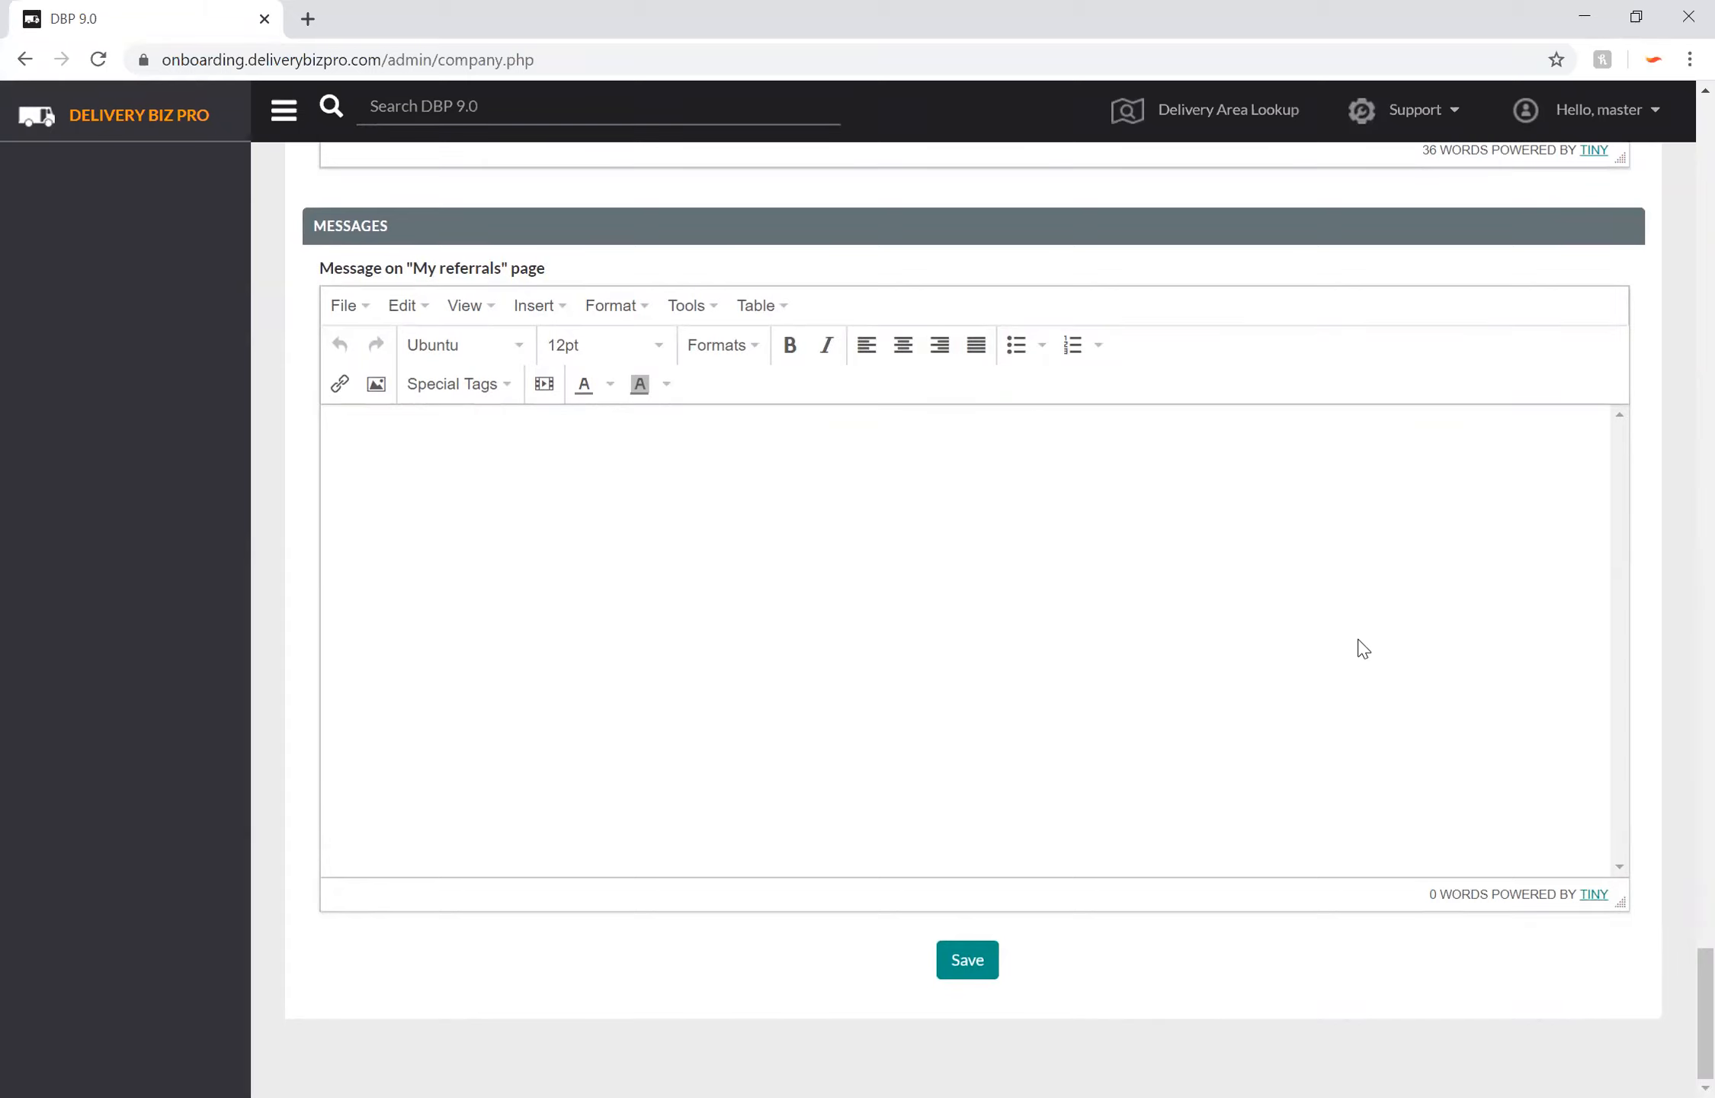
click(966, 962)
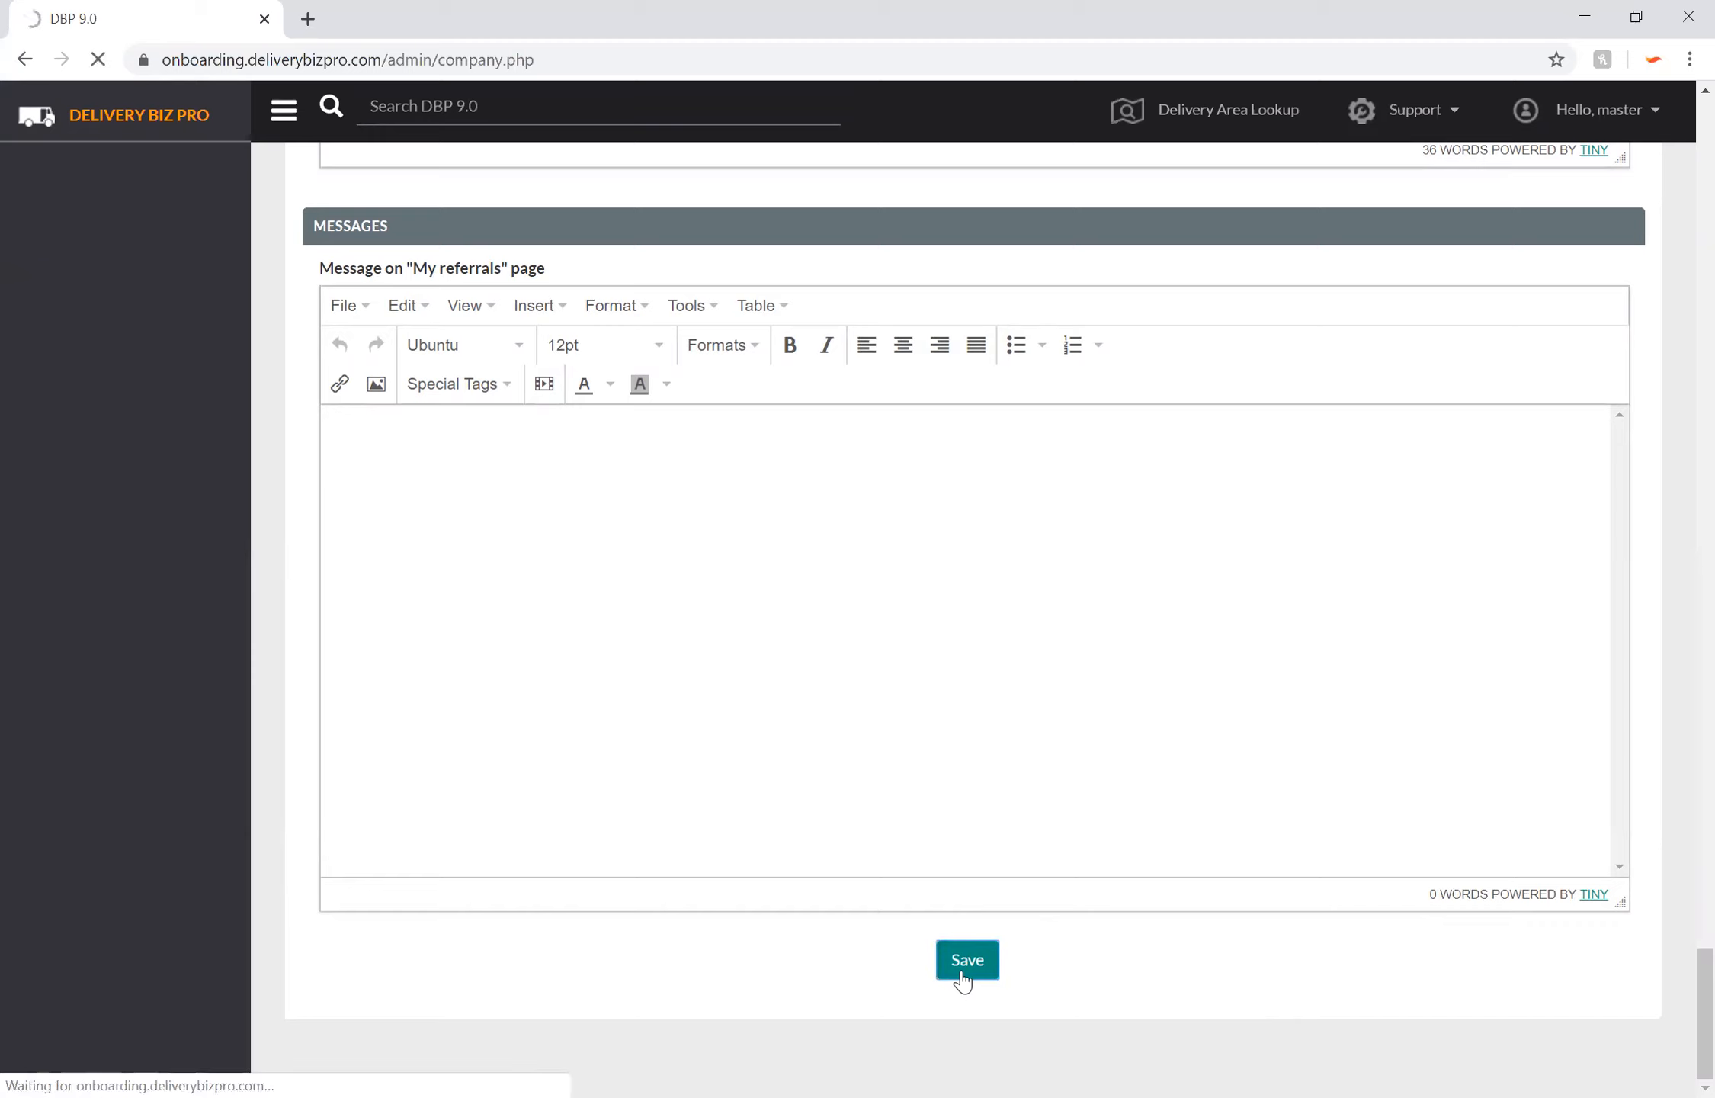